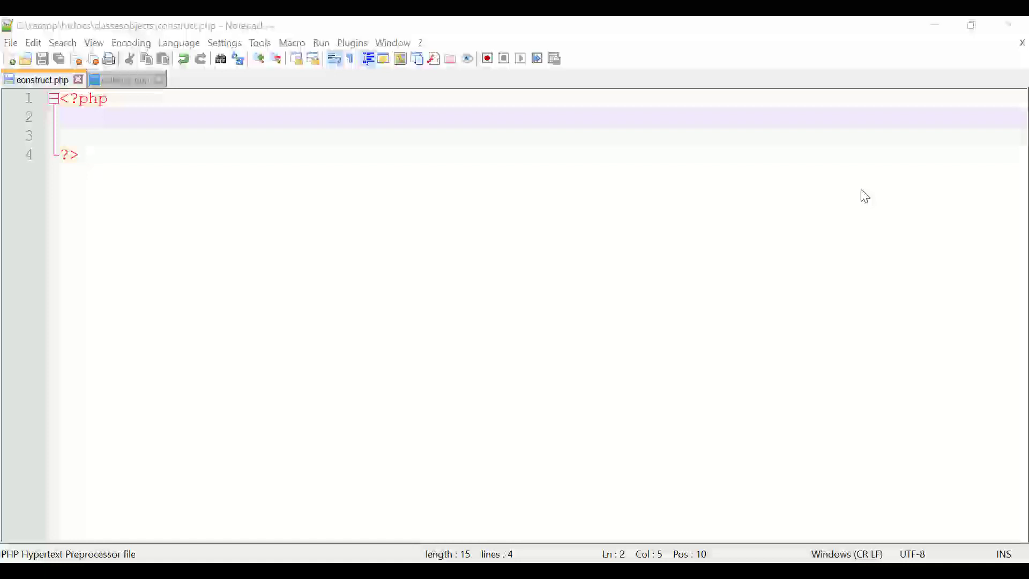
Write the person class skeleton with its opening and closing braces in construct.php
click(199, 122)
text(cl)
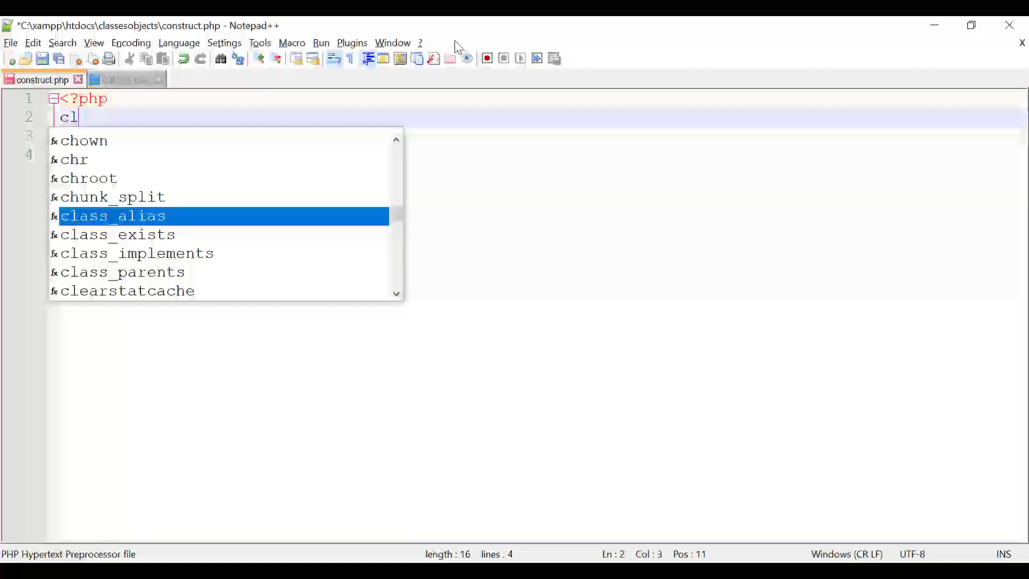
text(ass person)
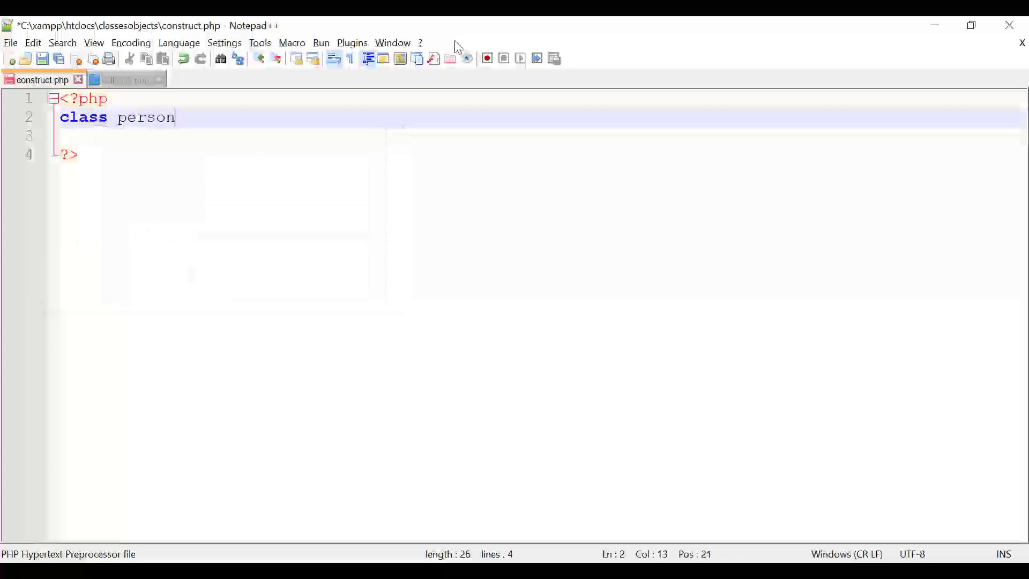
key(Return)
text({)
key(Return)
key(Tab)
text(})
key(BackSpace)
key(BackSpace)
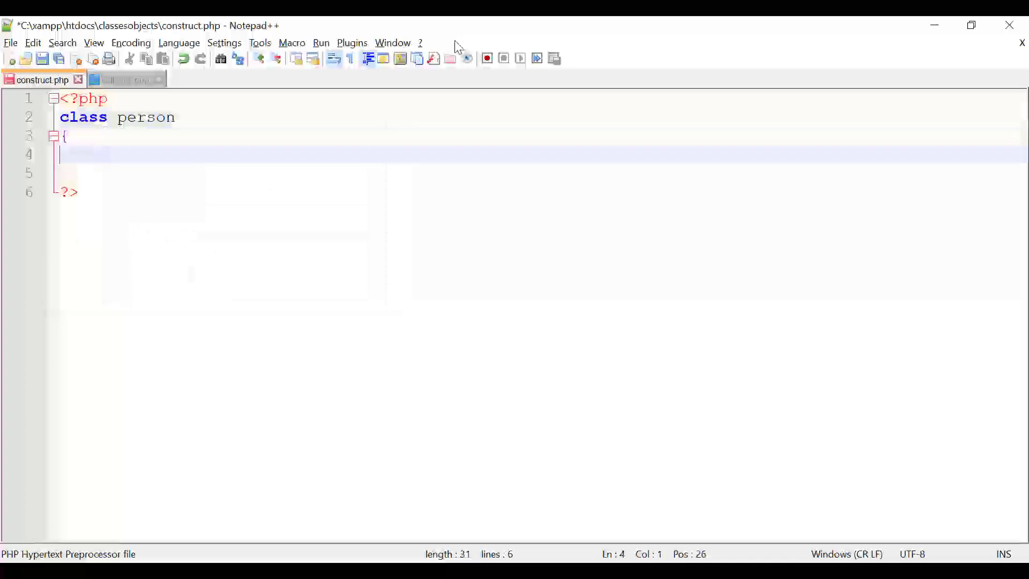
Declare var $name inside person and begin the 'function __' constructor line
key(Tab)
key(Return)
text(})
key(Up)
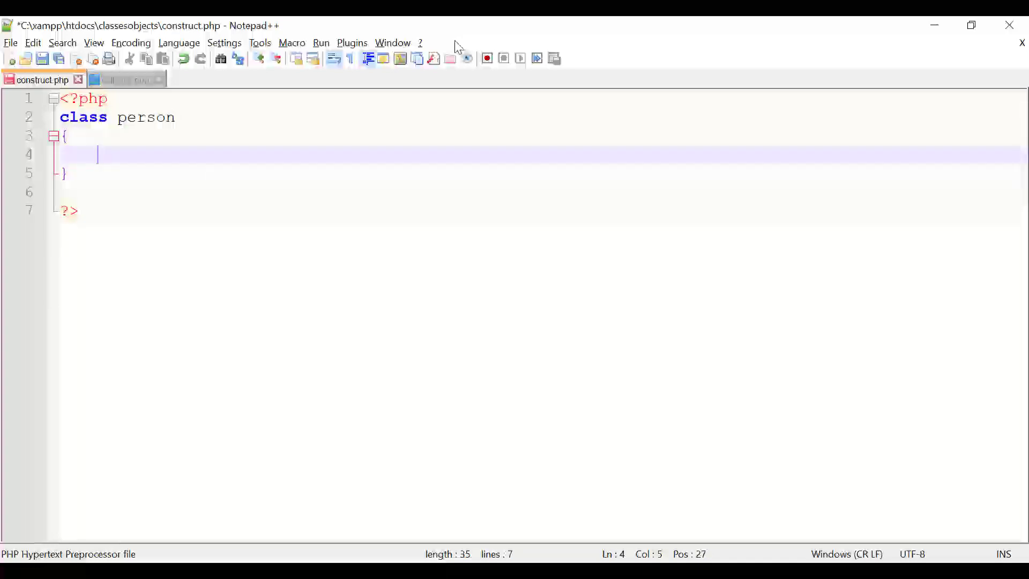
text(var $nam)
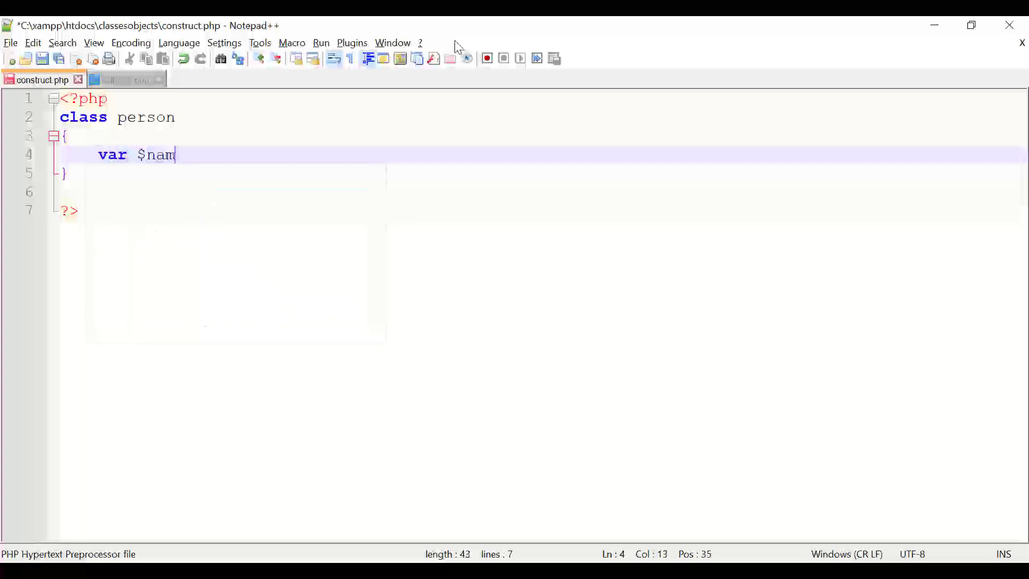
text(e;)
key(Return)
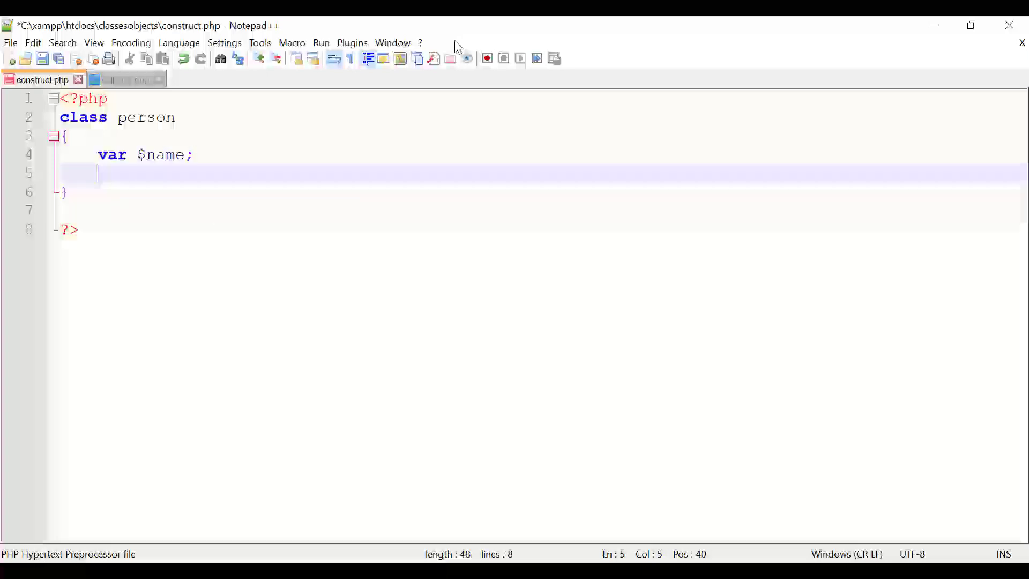
text(fujnction)
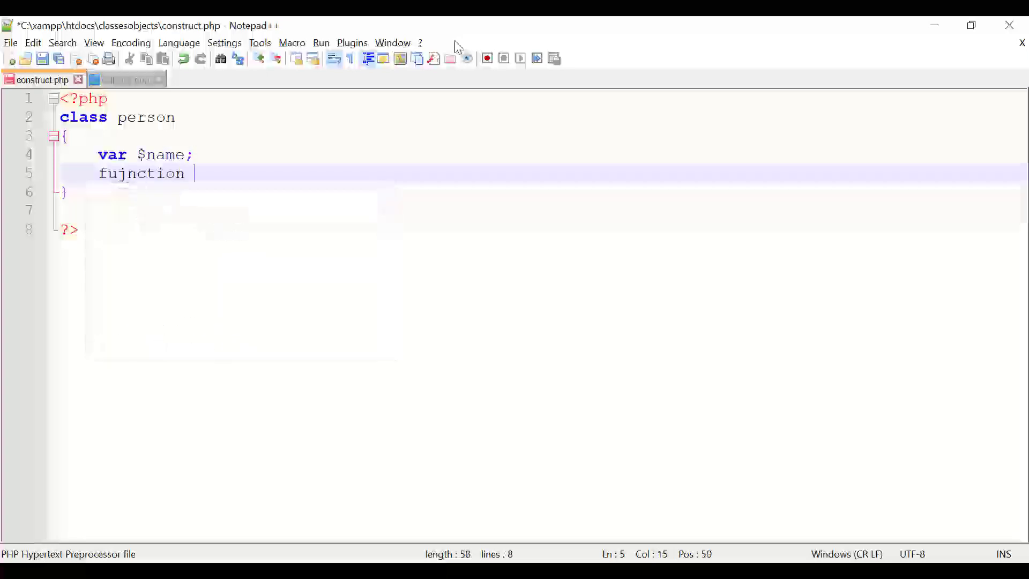
key(BackSpace)
key(BackSpace)
key(BackSpace)
key(BackSpace)
key(BackSpace)
key(BackSpace)
key(BackSpace)
text(nc)
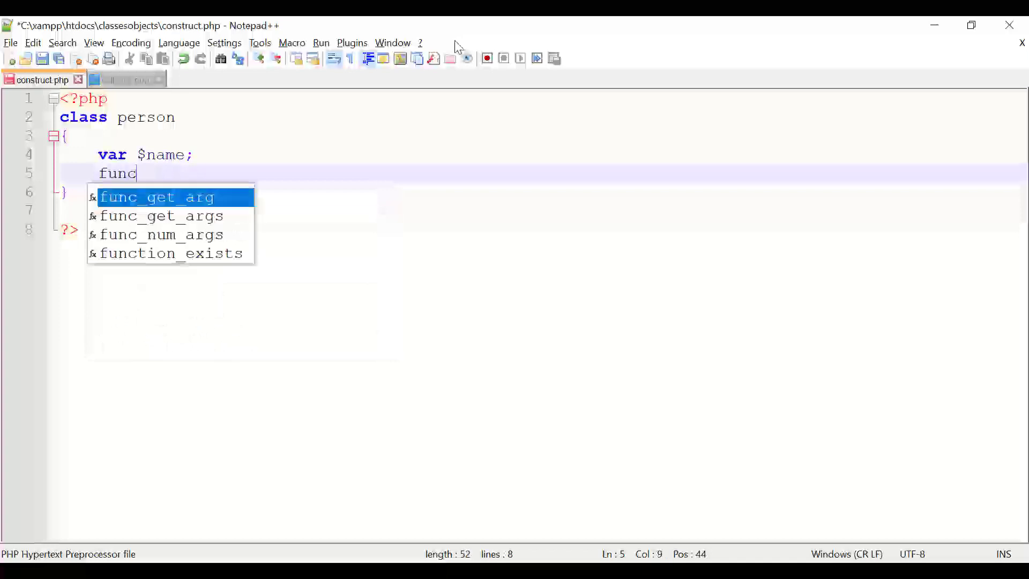
text(tion )
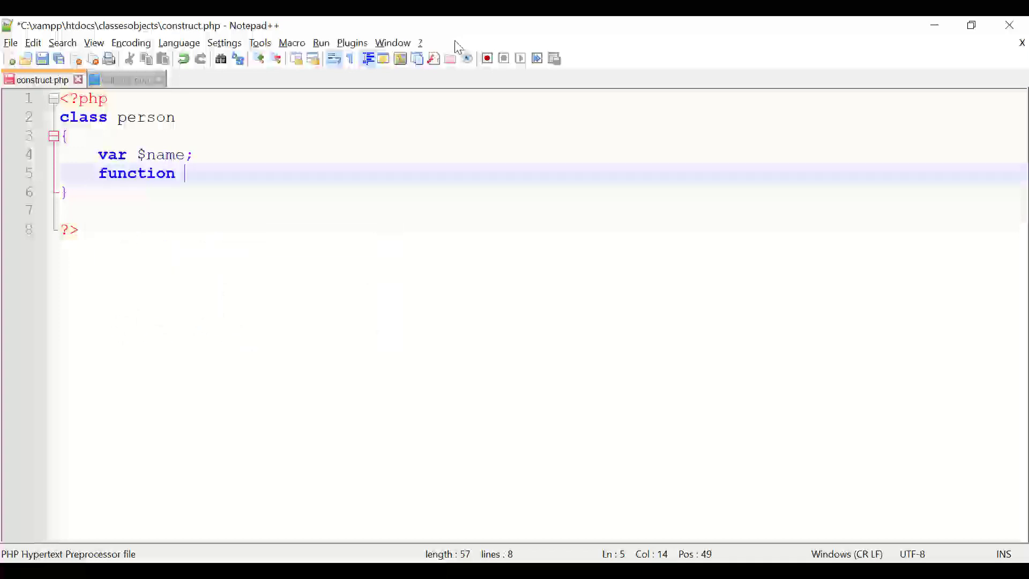
text(__)
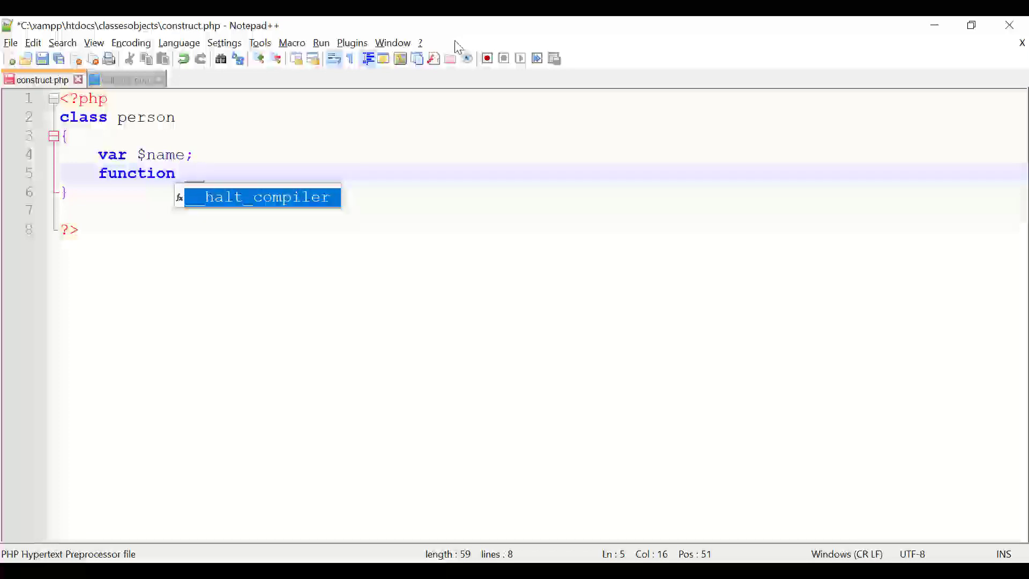
text(construct)
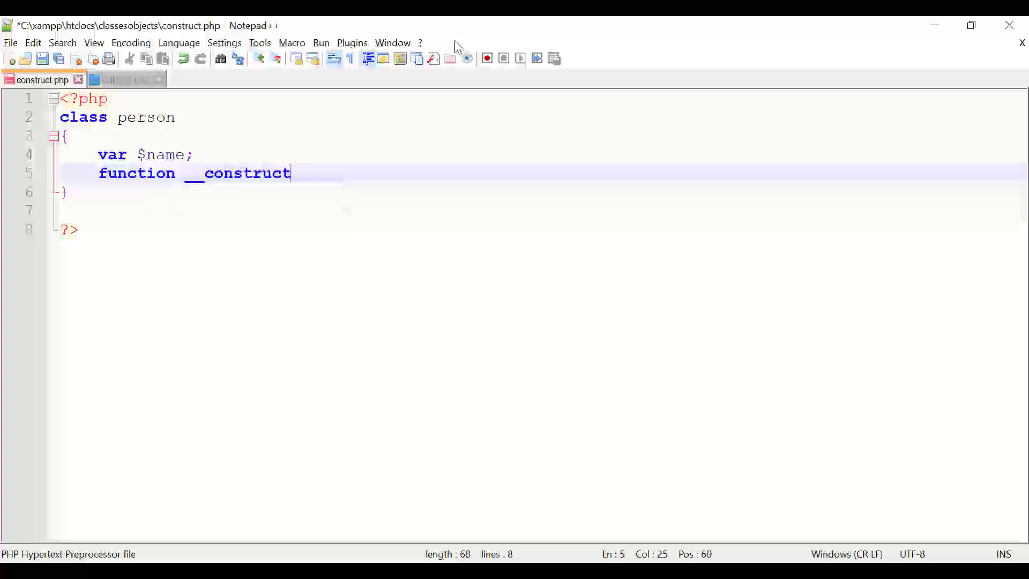
text(())
Open the __construct() body with braces and an indented line
key(Return)
text({)
key(Return)
text(})
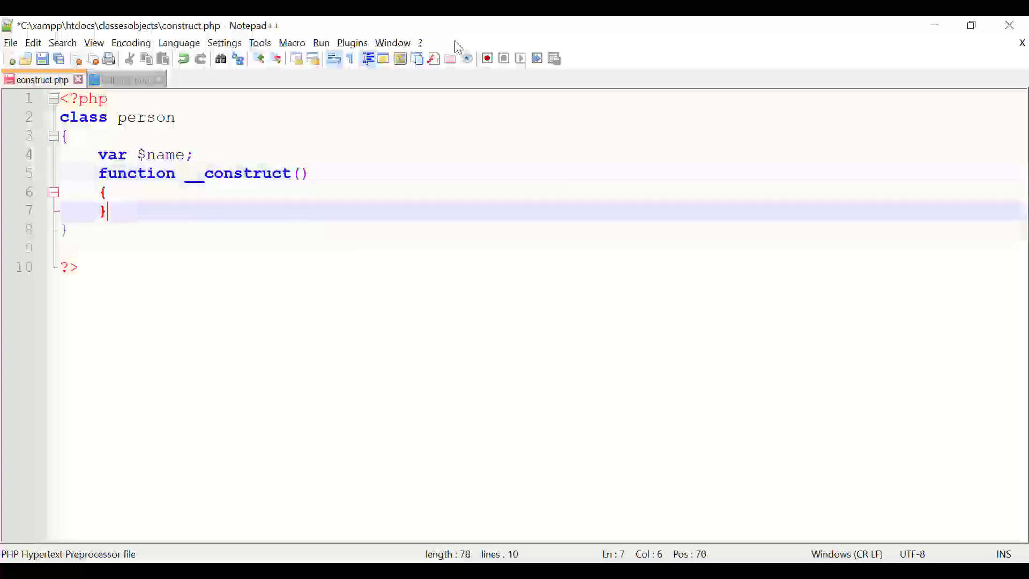
key(Up)
key(Return)
key(Tab)
key(Tab)
Write $this->name="My Name is John"; in the constructor and start a new function line
key(BackSpace)
text(echo)
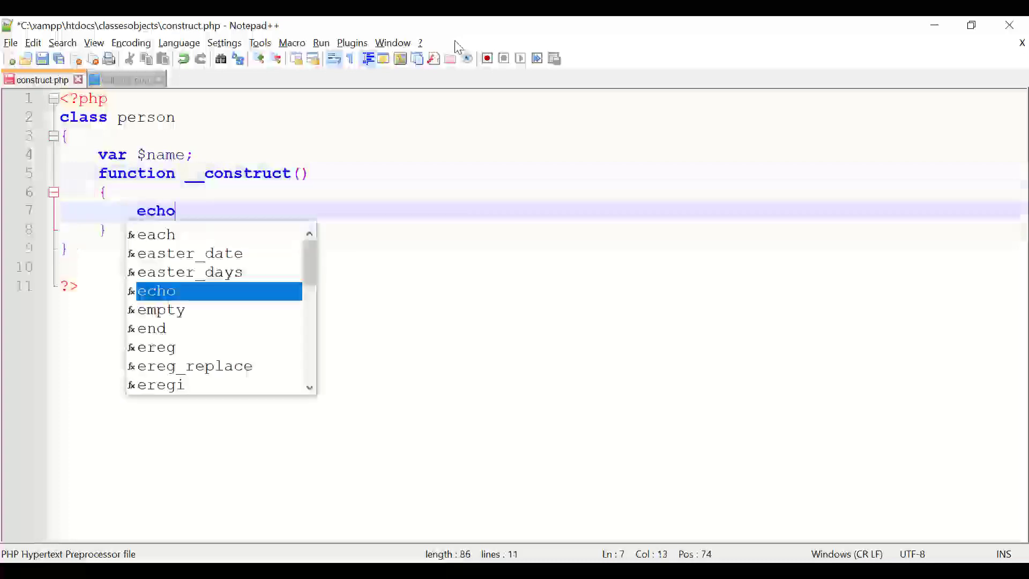
key(BackSpace)
key(BackSpace)
key(BackSpace)
key(BackSpace)
text($this-)
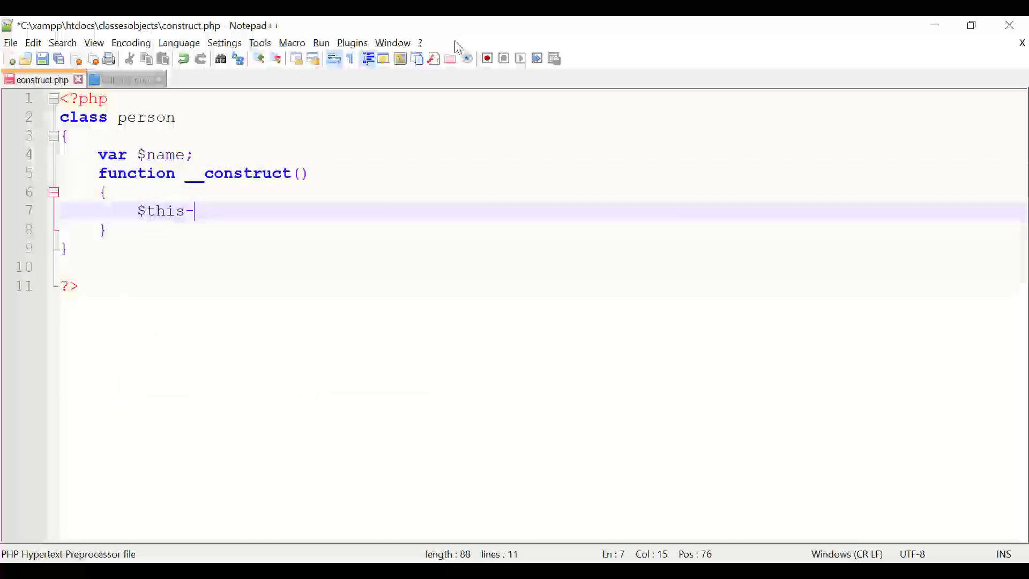
text(>name=)
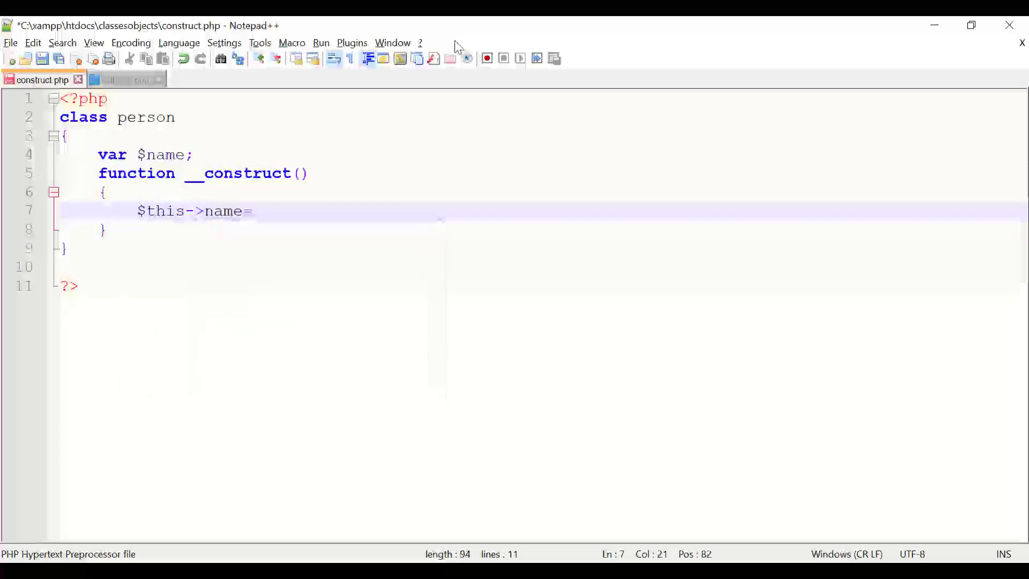
text(")
text(John)
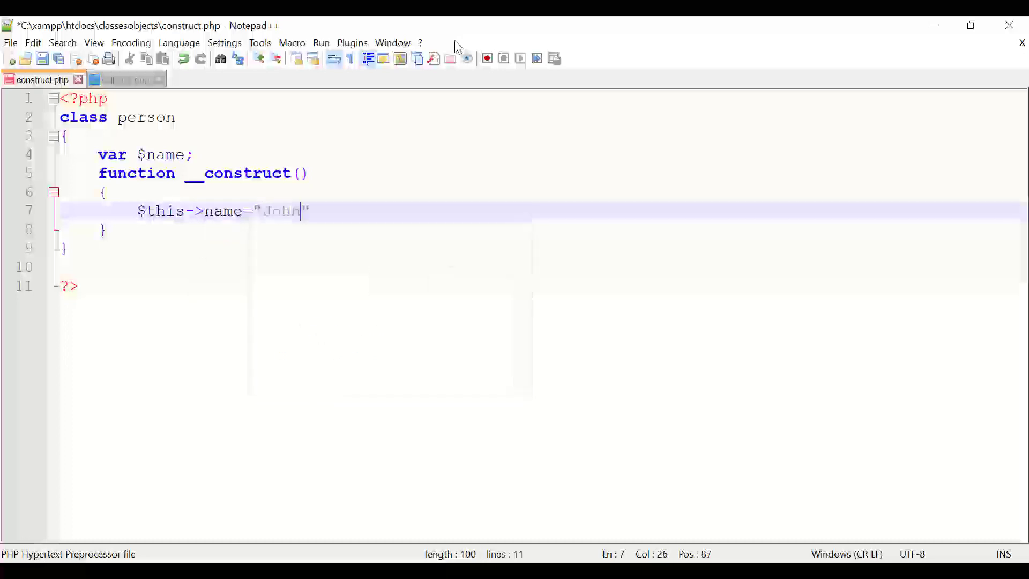
key(Left)
key(Left)
key(Left)
text(My N)
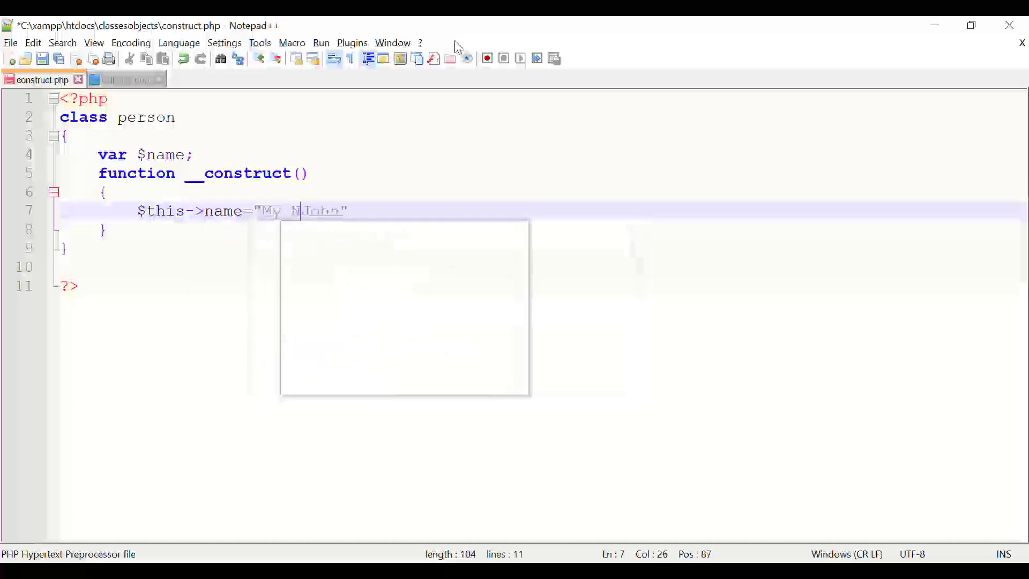
text(ame is)
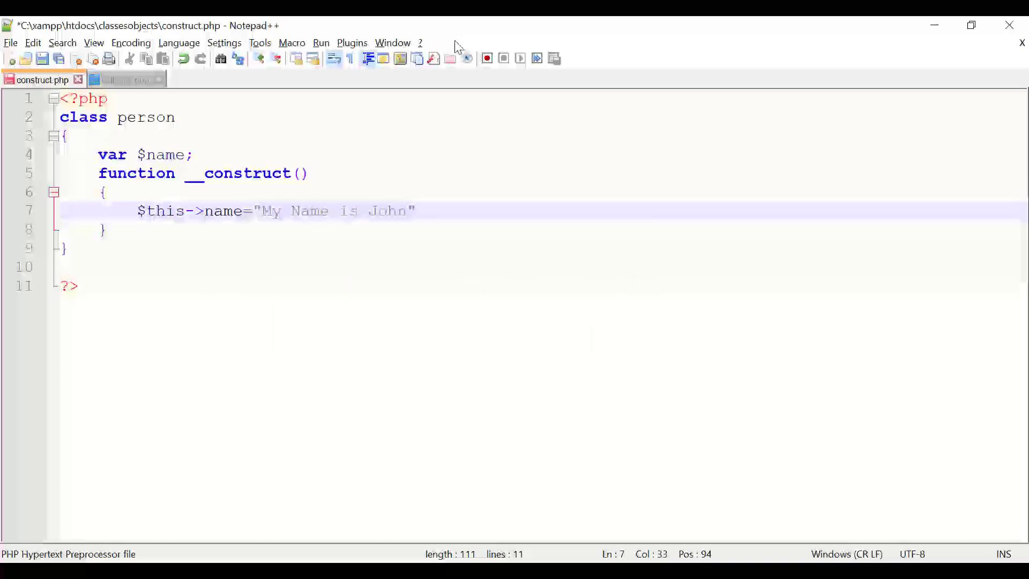
key(Right)
key(Right)
key(Right)
key(Right)
text(;)
key(Down)
key(Return)
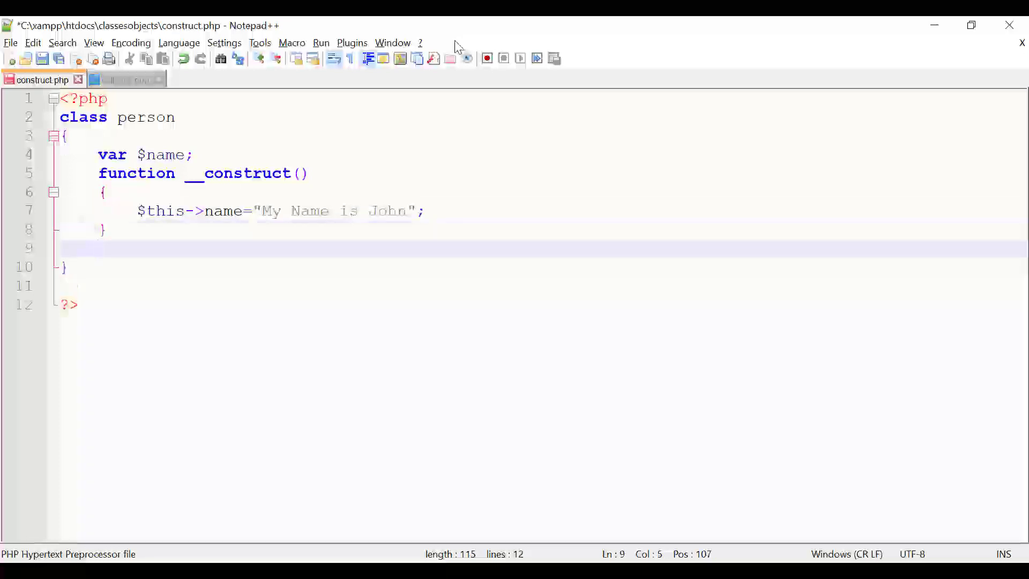
text(functin)
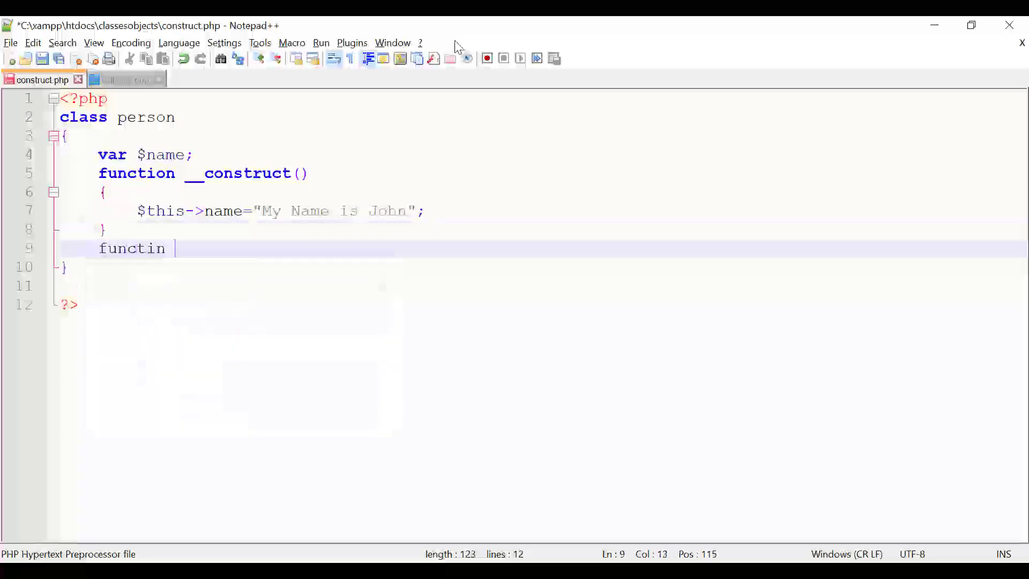
Declare function show() with braces and an indented body line
key(BackSpace)
text(on )
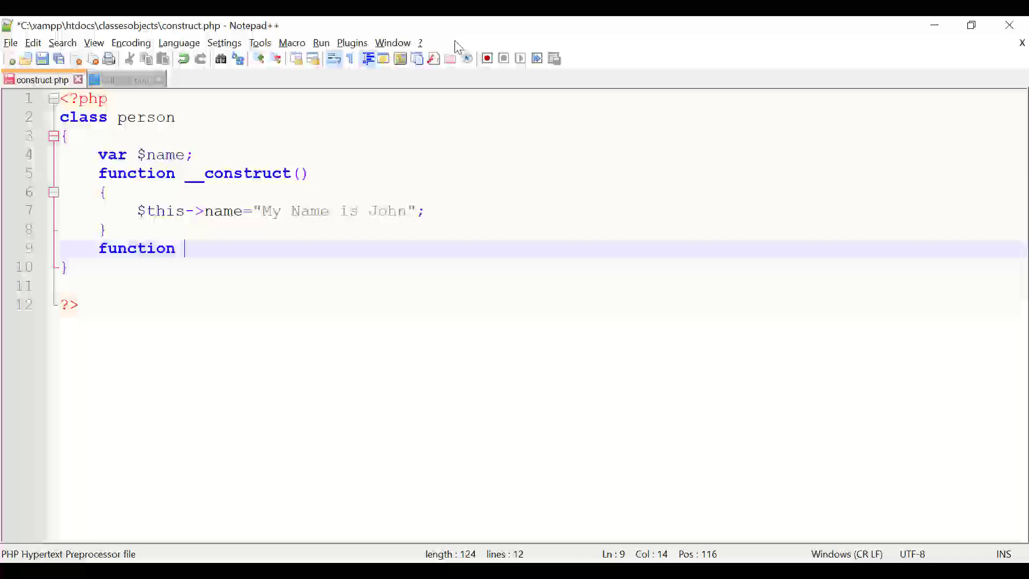
text(show)
text(())
key(Return)
text({)
key(Return)
text(})
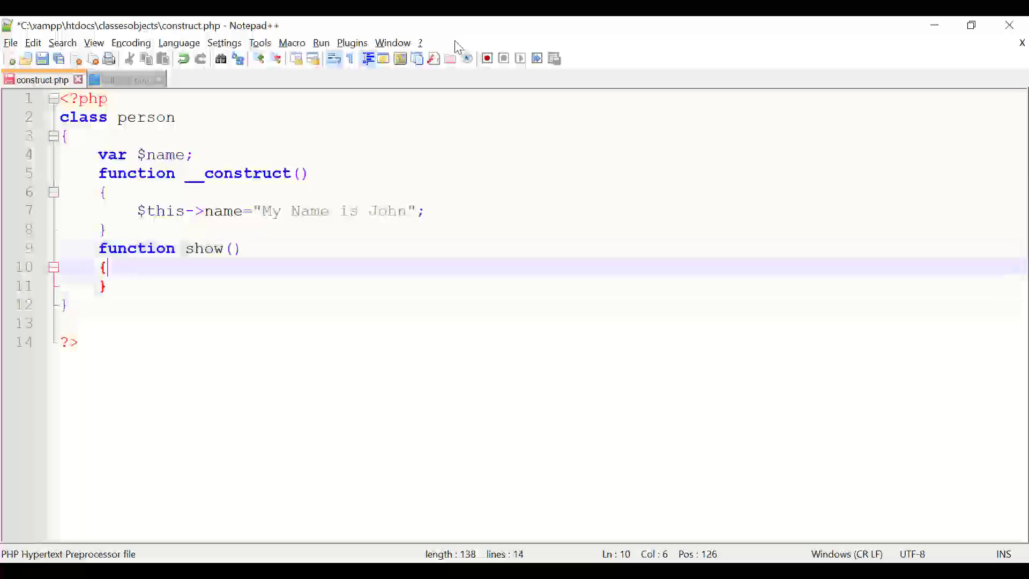
key(Up)
key(Return)
key(Tab)
text(echo $t)
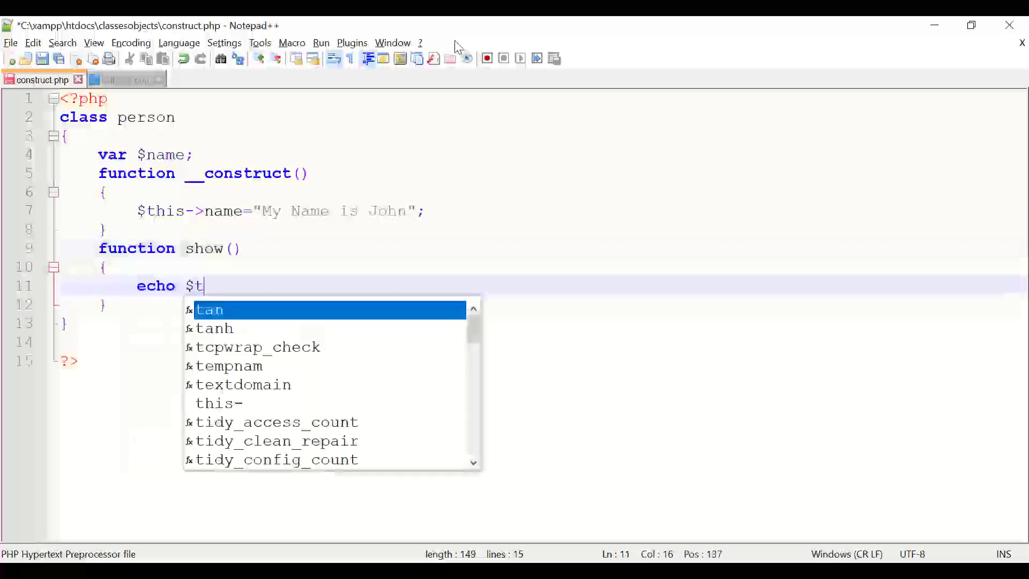
text(his->name=)
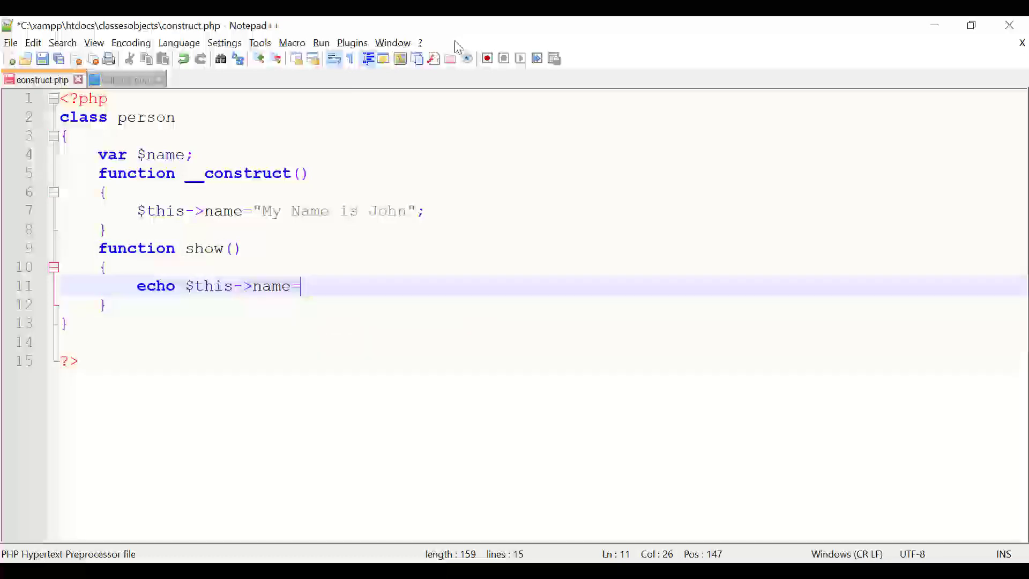
Fill show() with echo $this->name; and save construct.php
key(BackSpace)
text(;)
key(Down)
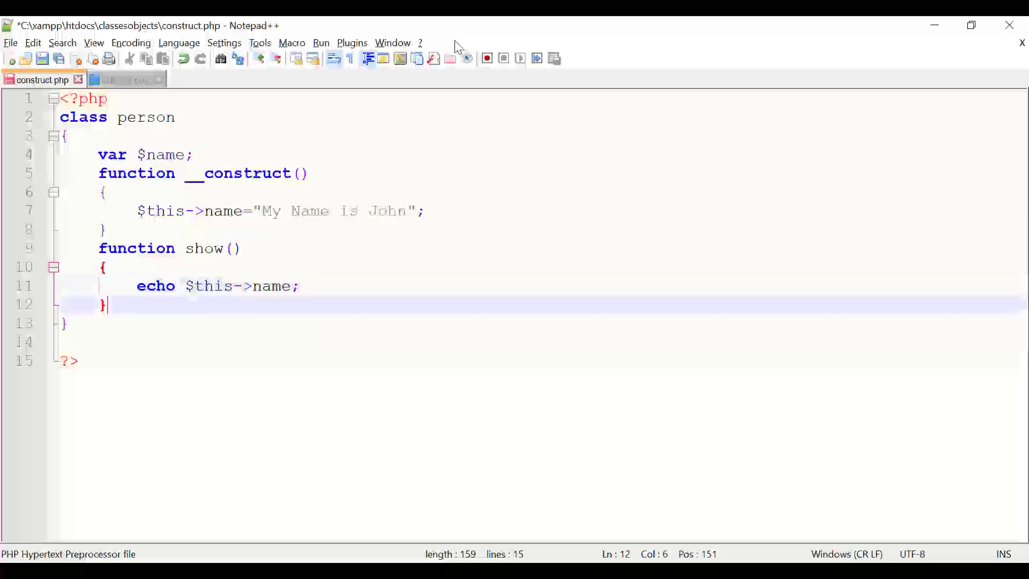
key(Up)
key(Down)
key(Down)
key(ctrl+s)
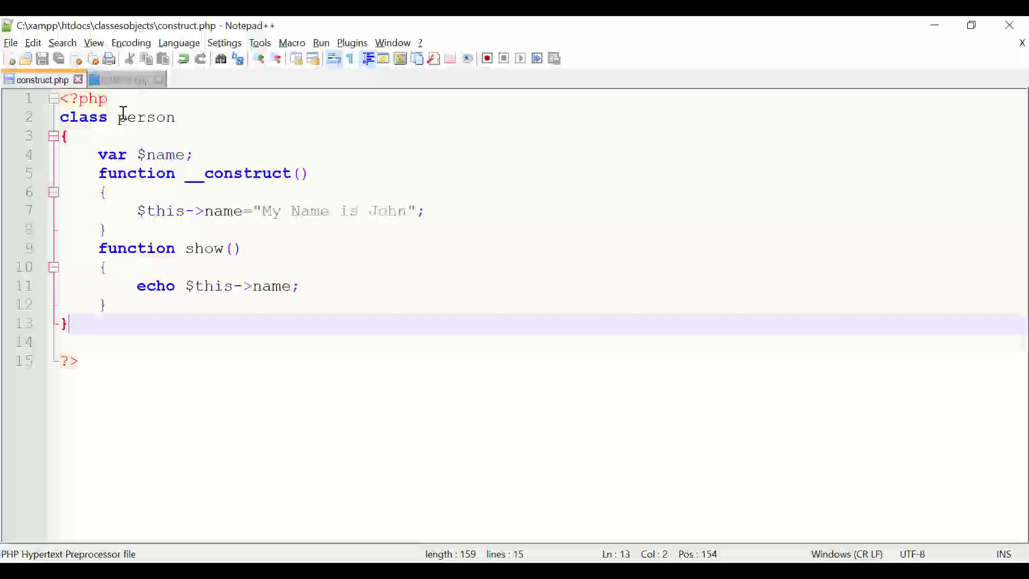
click(130, 133)
double_click(136, 117)
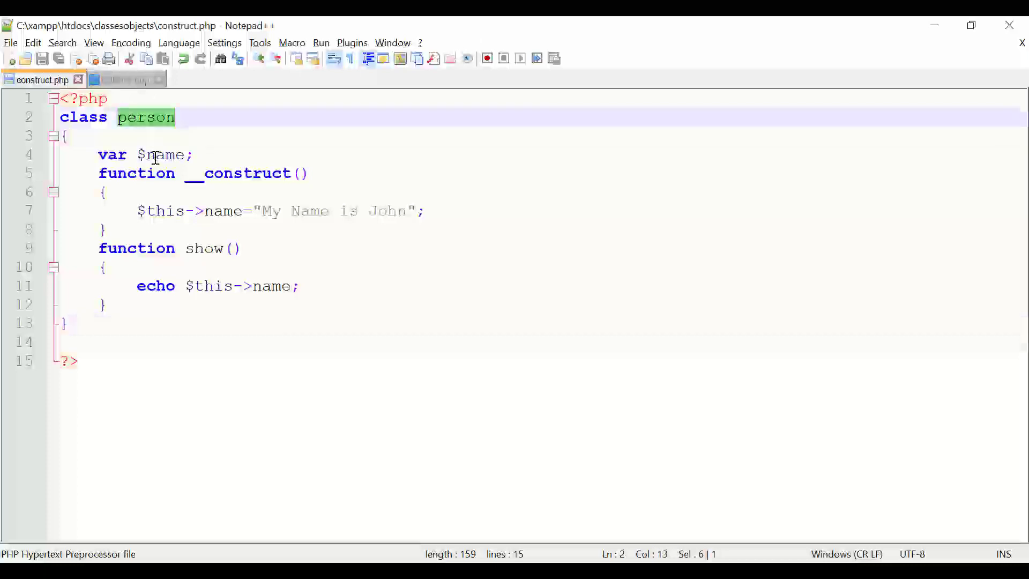
click(105, 155)
double_click(165, 155)
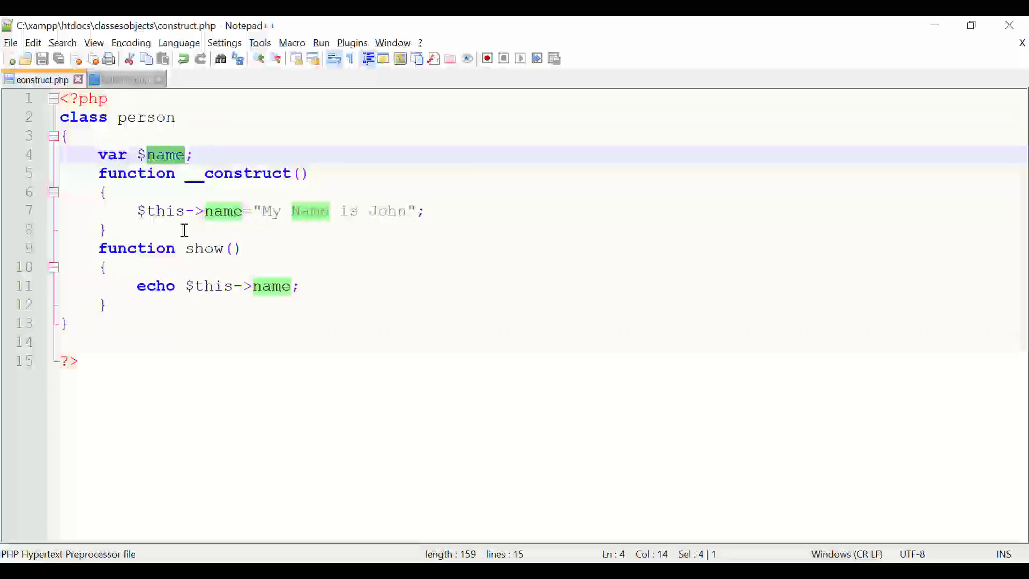
double_click(223, 211)
drag(262, 211, 406, 211)
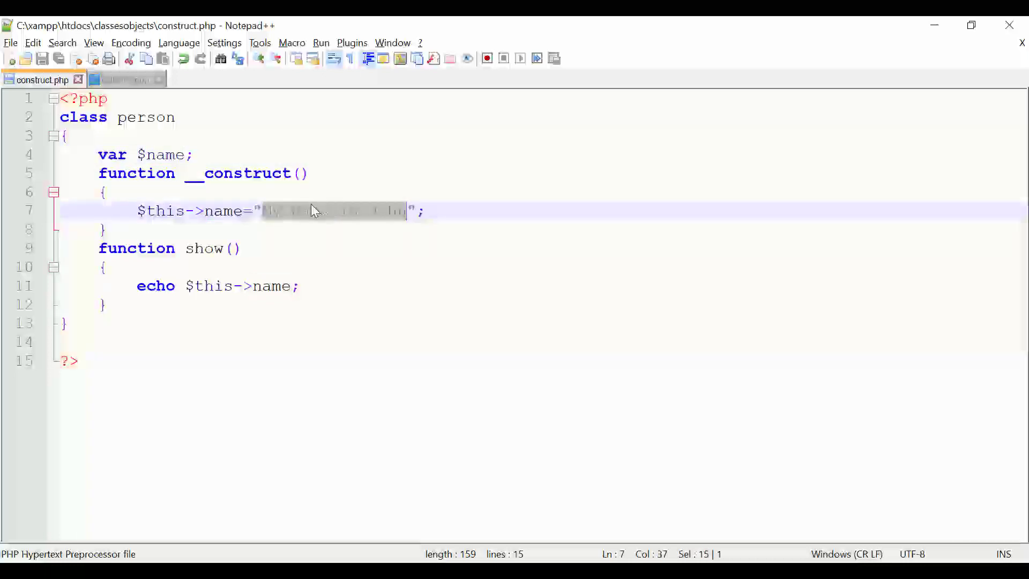
key(ctrl+End)
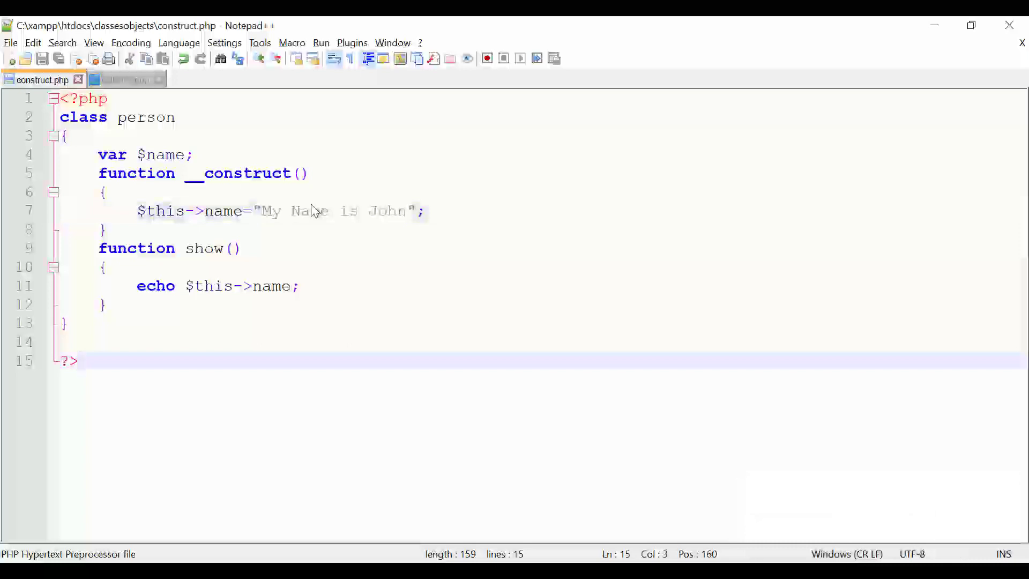
double_click(205, 249)
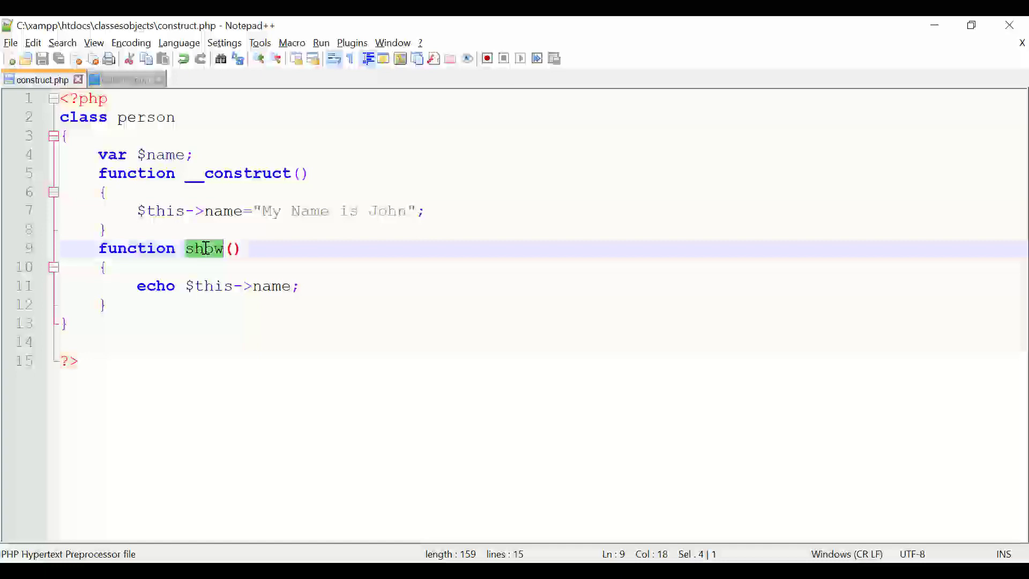
Move to line 2 of callcons.php, after the opening PHP tag
click(121, 80)
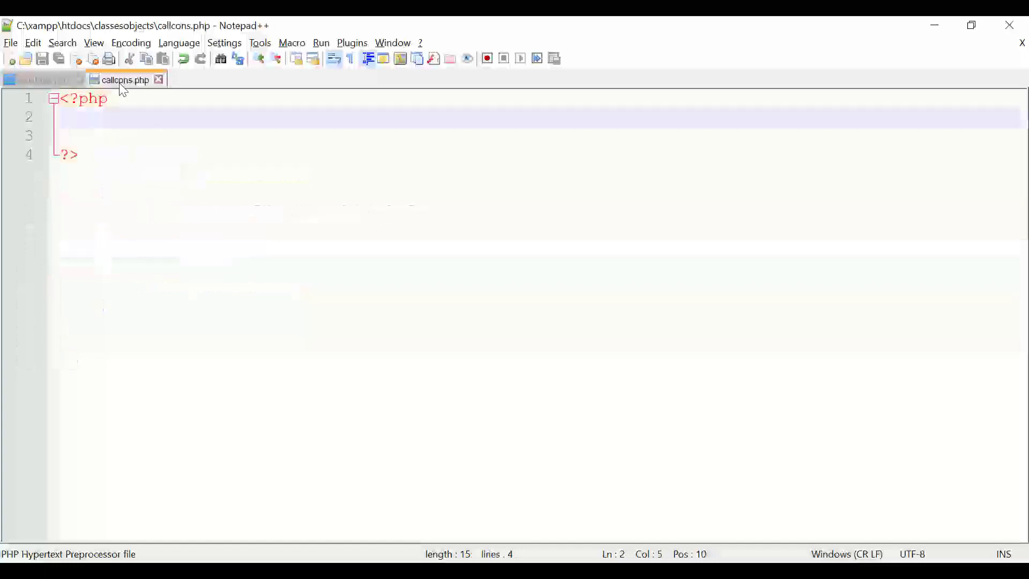
click(132, 107)
click(131, 118)
key(Tab)
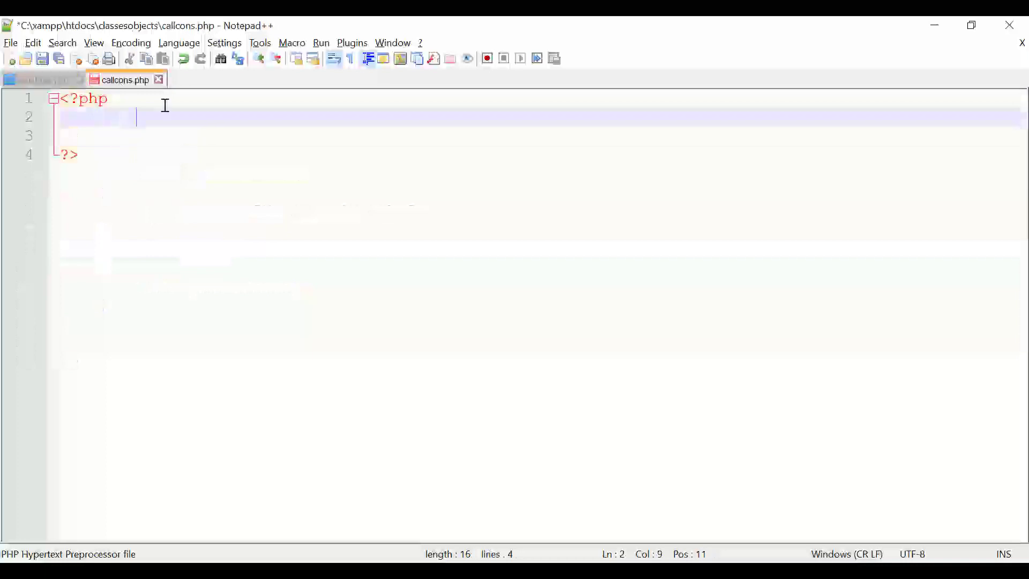
text(inc)
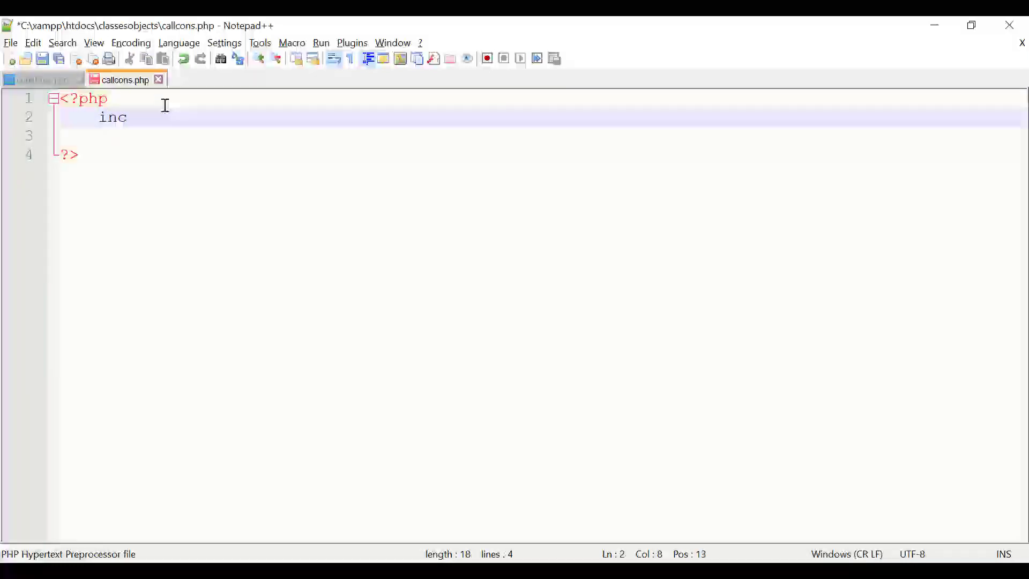
text(lude();)
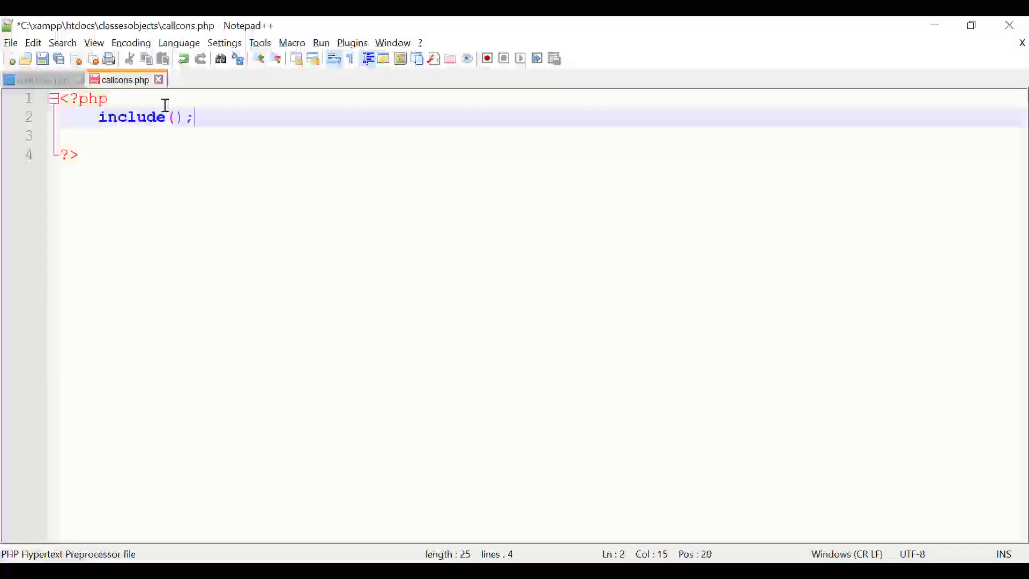
Enter include("construct.php"); on line 2, save callcons.php, and add a blank line below
key(Left)
key(Left)
text("")
key(Left)
text(calli)
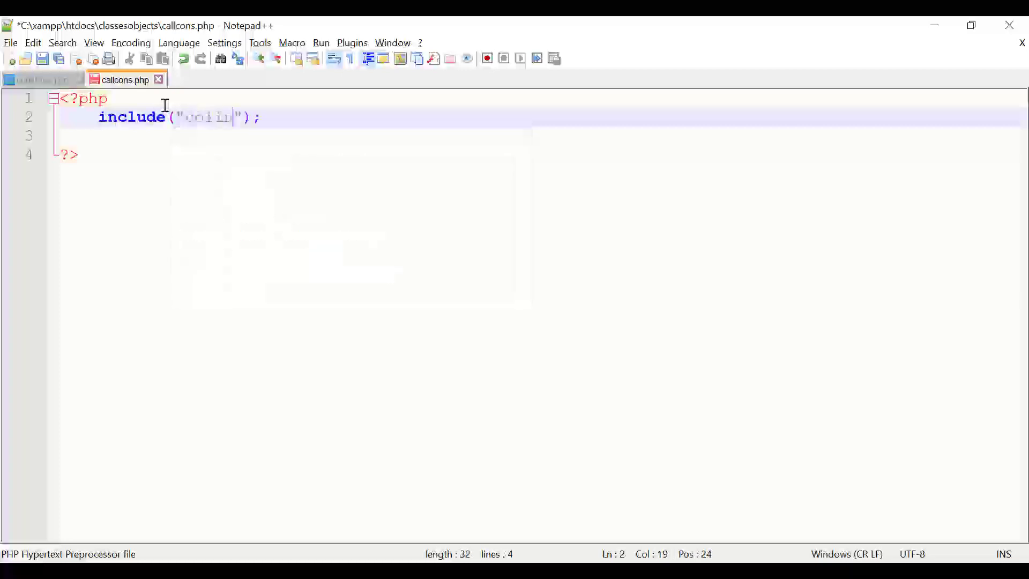
key(BackSpace)
key(BackSpace)
key(BackSpace)
text(ns)
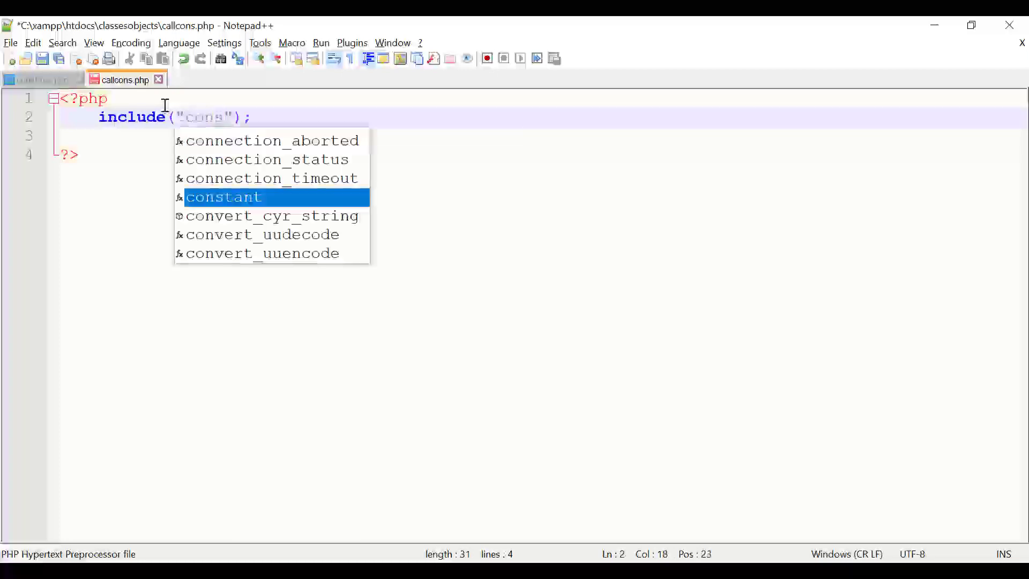
text(tr)
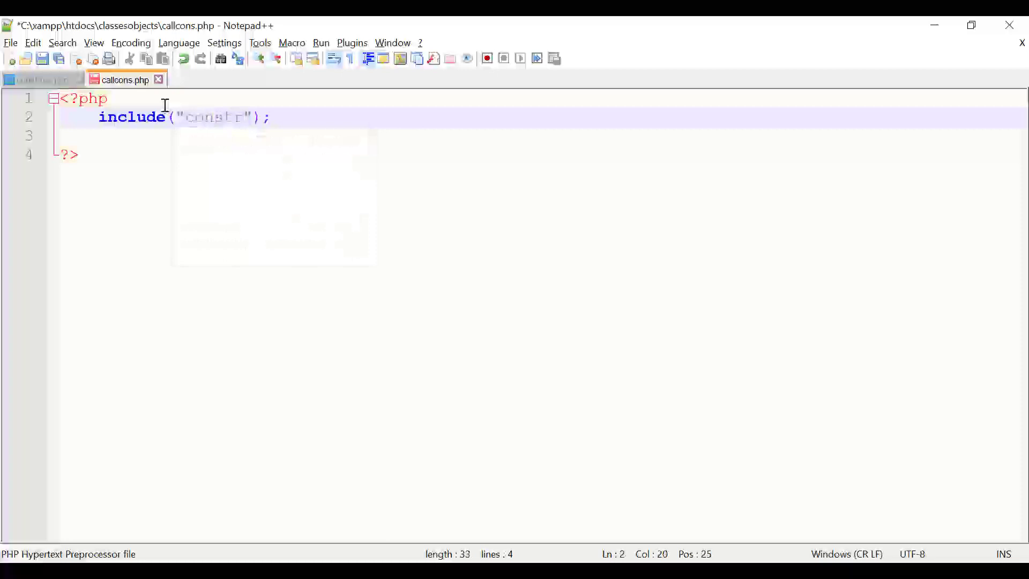
text(uct.php)
key(Right)
key(Right)
key(Right)
key(ctrl+s)
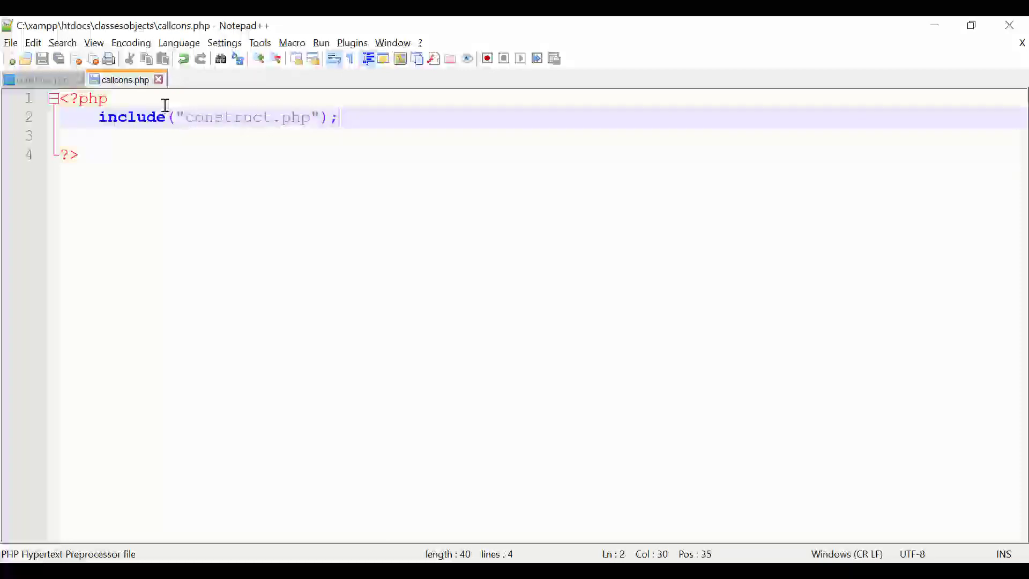
key(Return)
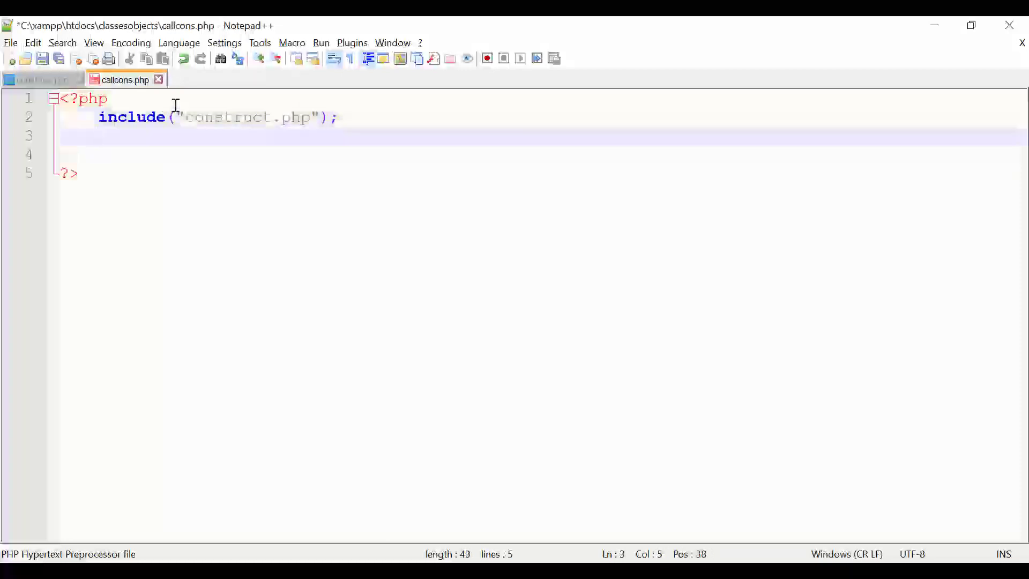
click(44, 80)
Add $ob=new person(); on line 3 of callcons.php and save it
click(117, 81)
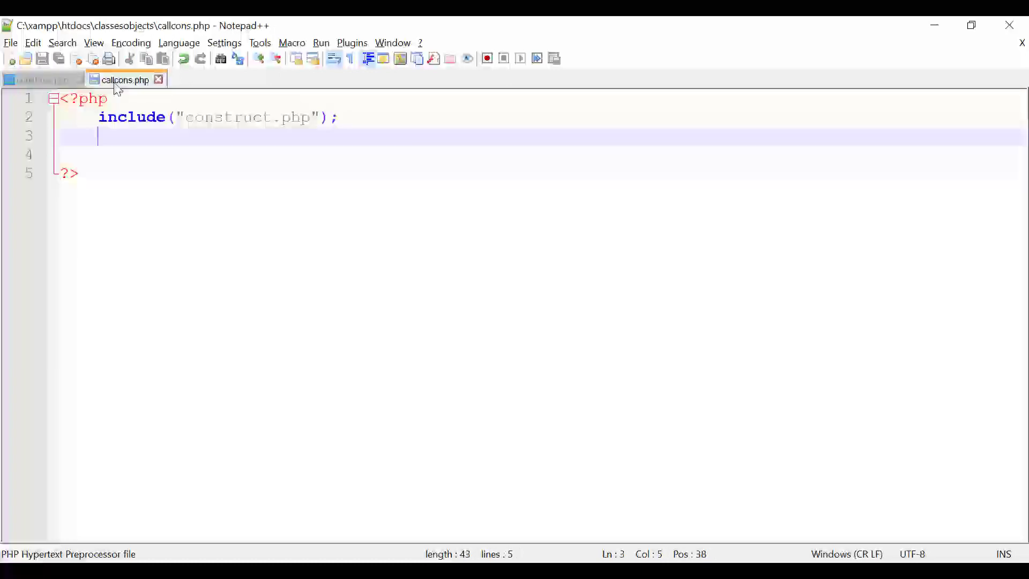
text($ob=new )
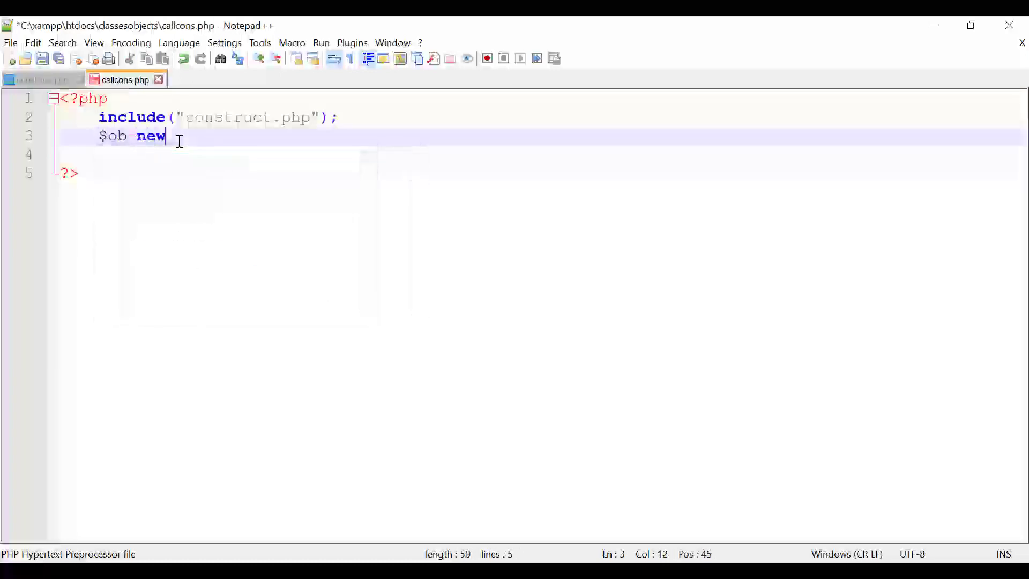
text(person())
text(;)
key(ctrl+s)
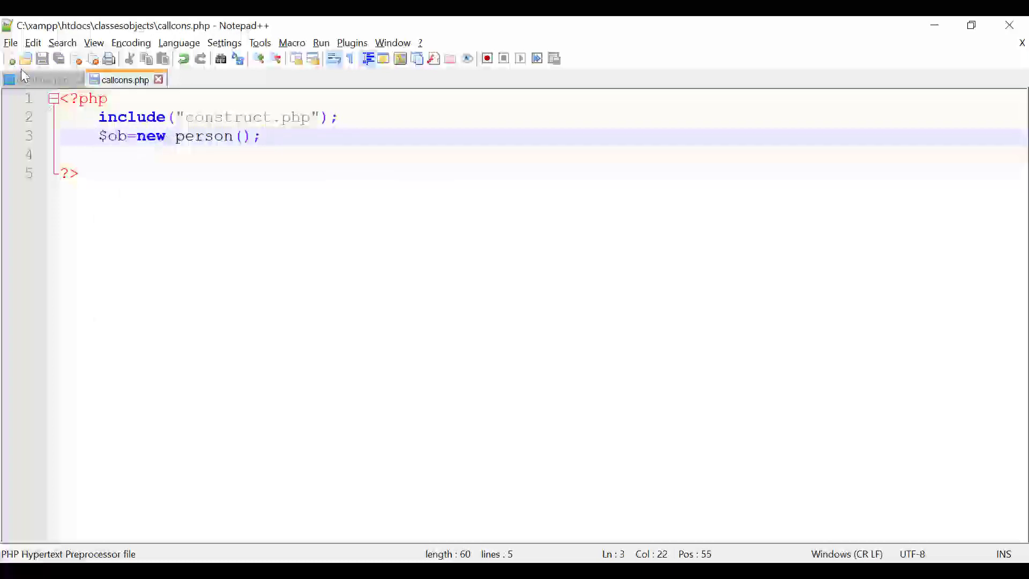
click(22, 74)
Check the class name person in construct.php against the $ob=new person(); line
double_click(146, 118)
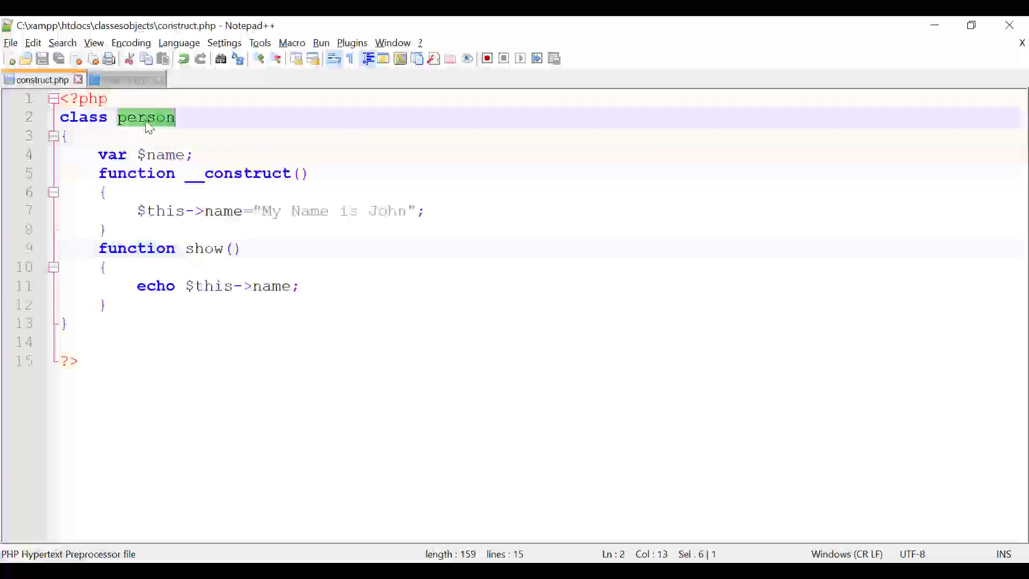
click(109, 77)
double_click(120, 136)
double_click(178, 136)
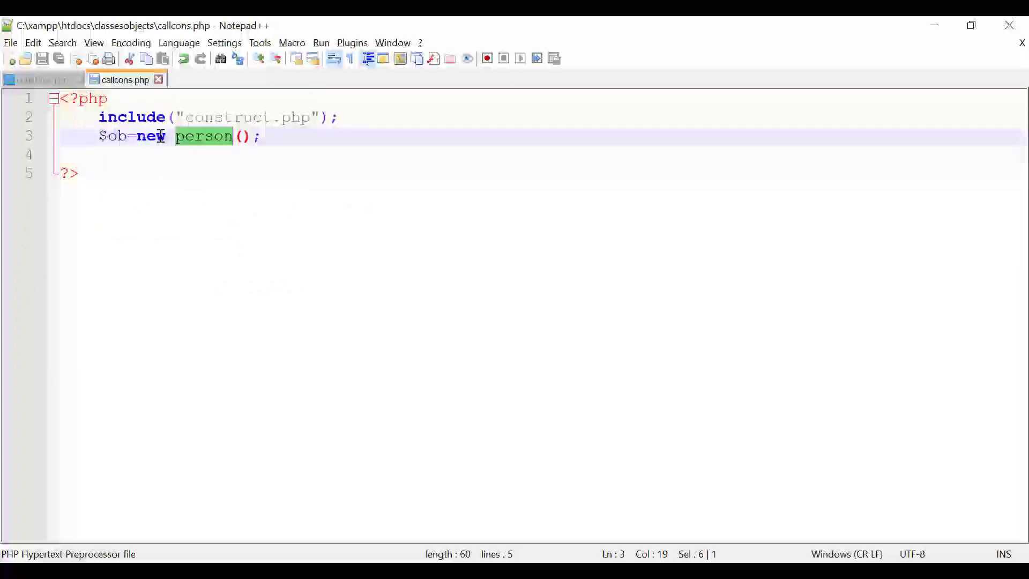
click(201, 135)
double_click(201, 135)
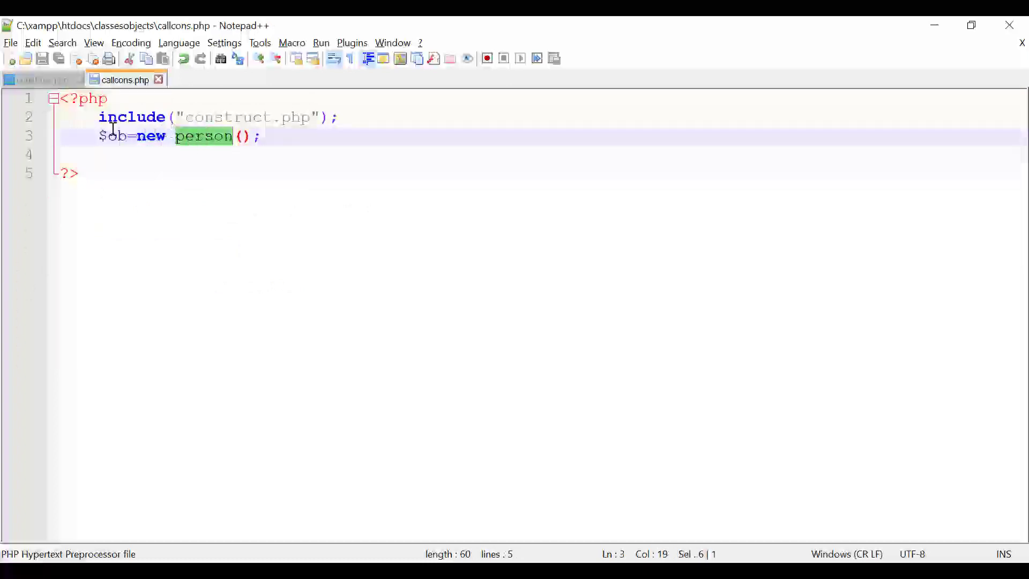
click(165, 137)
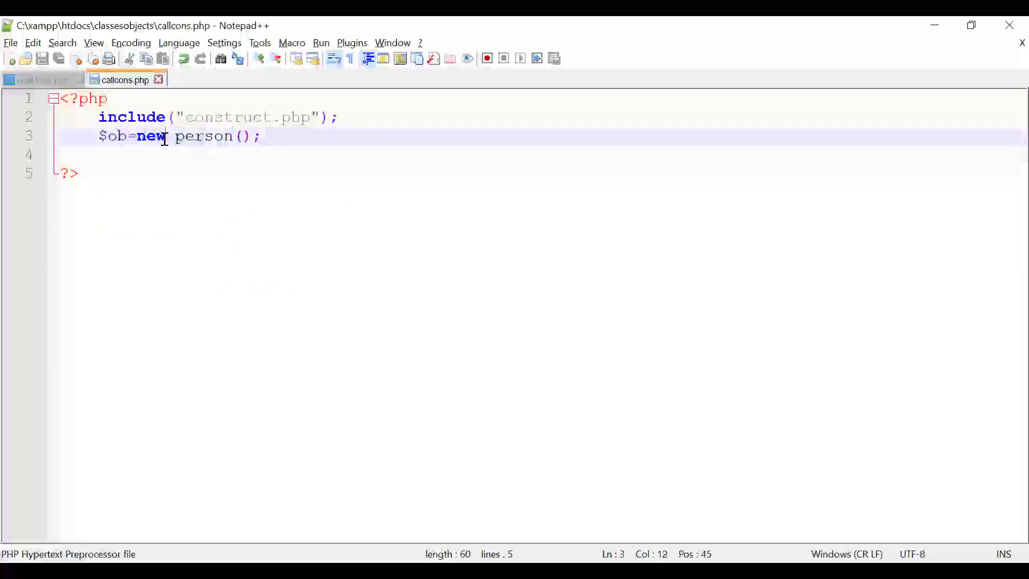
double_click(165, 137)
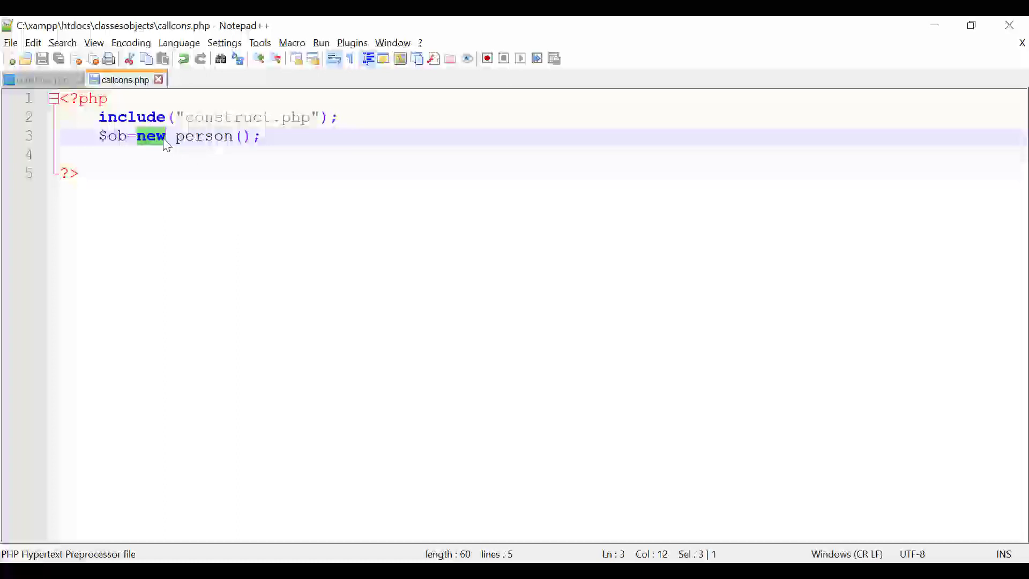
double_click(108, 136)
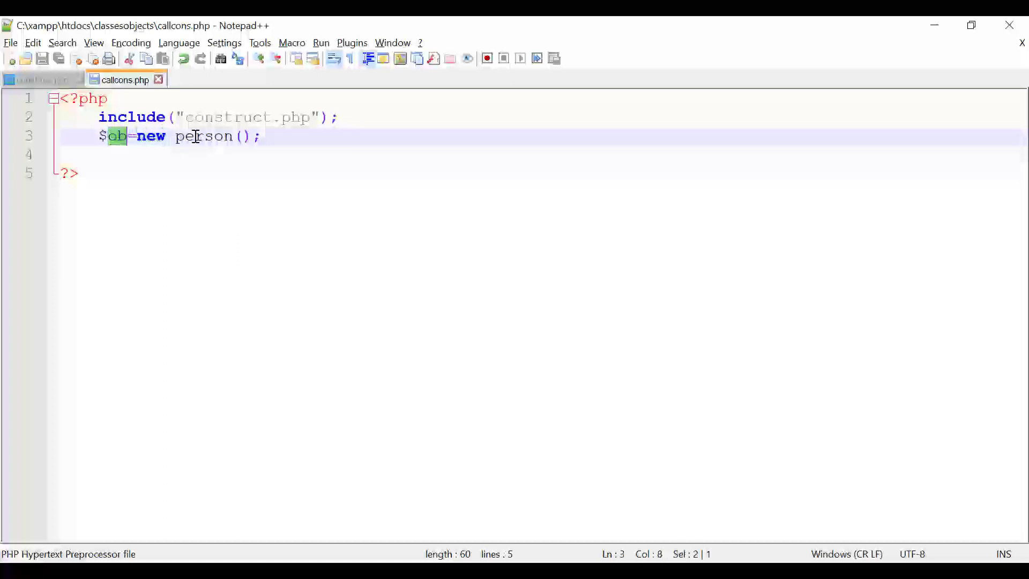
double_click(203, 136)
click(127, 136)
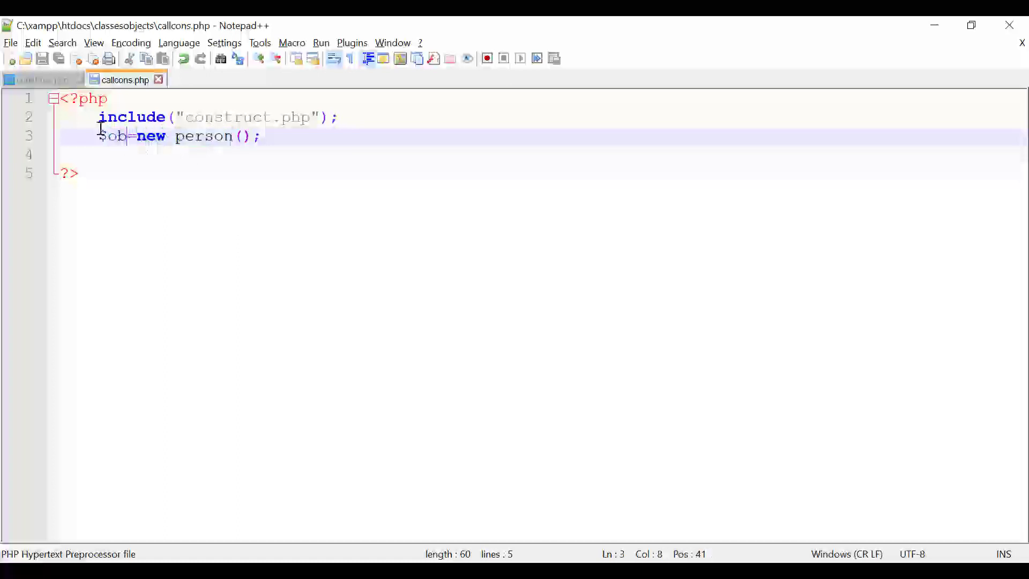
click(42, 80)
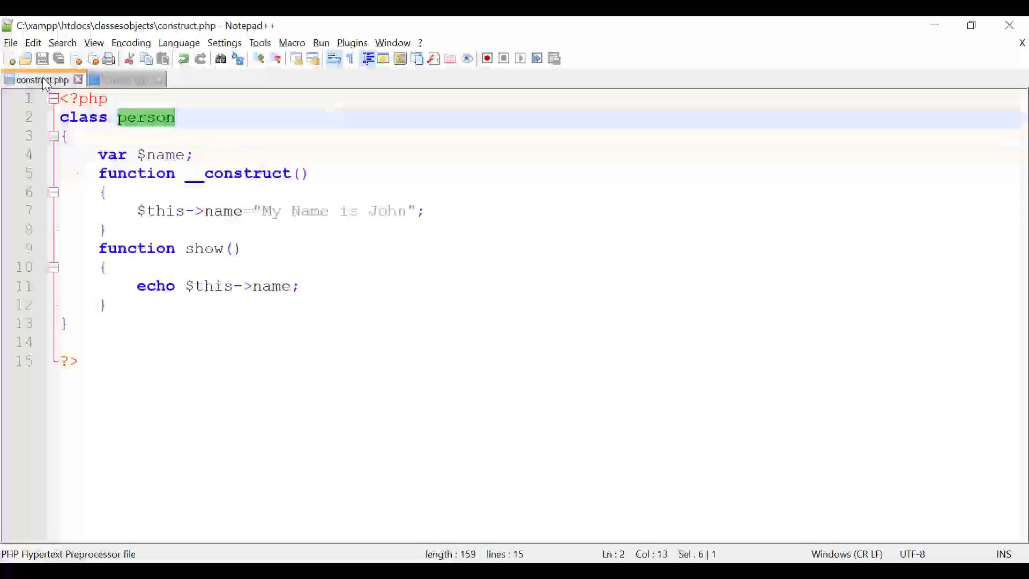
click(116, 78)
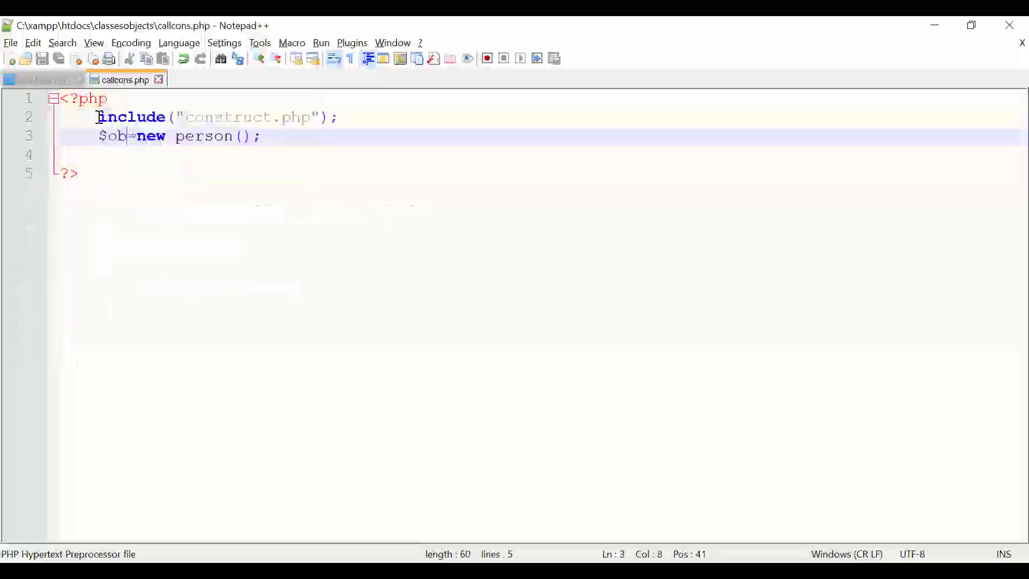
click(44, 80)
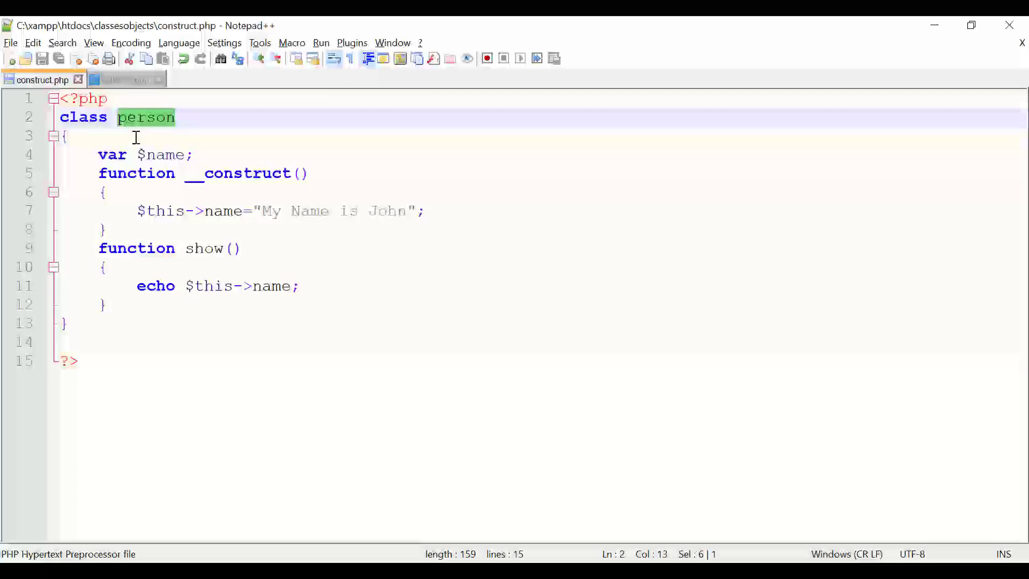
double_click(147, 174)
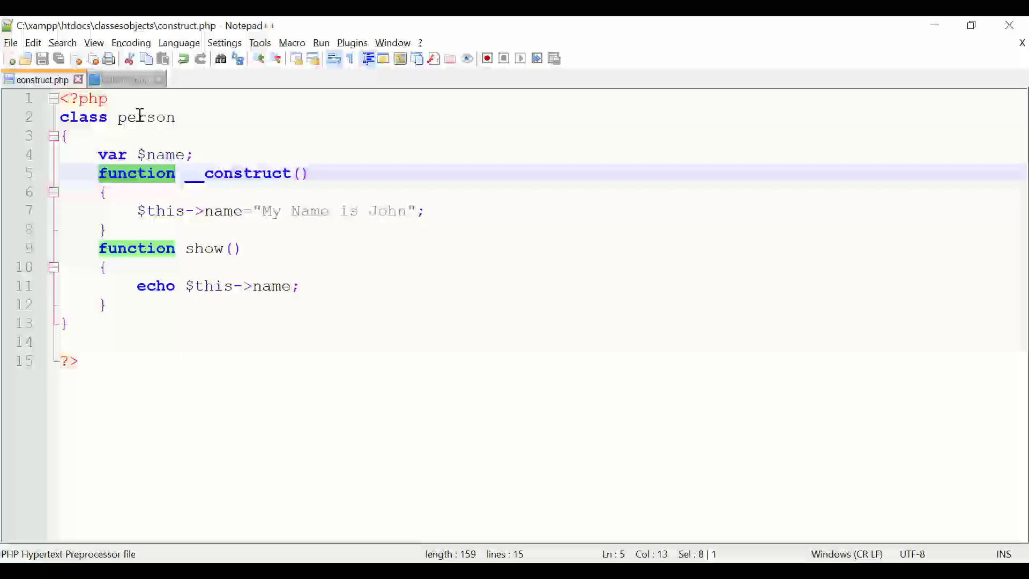
click(123, 79)
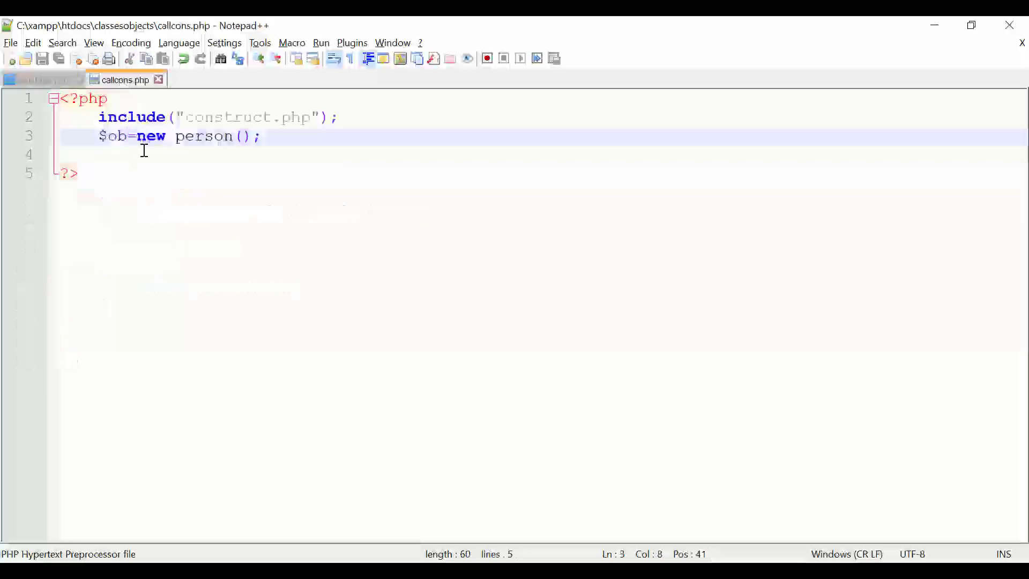
double_click(193, 136)
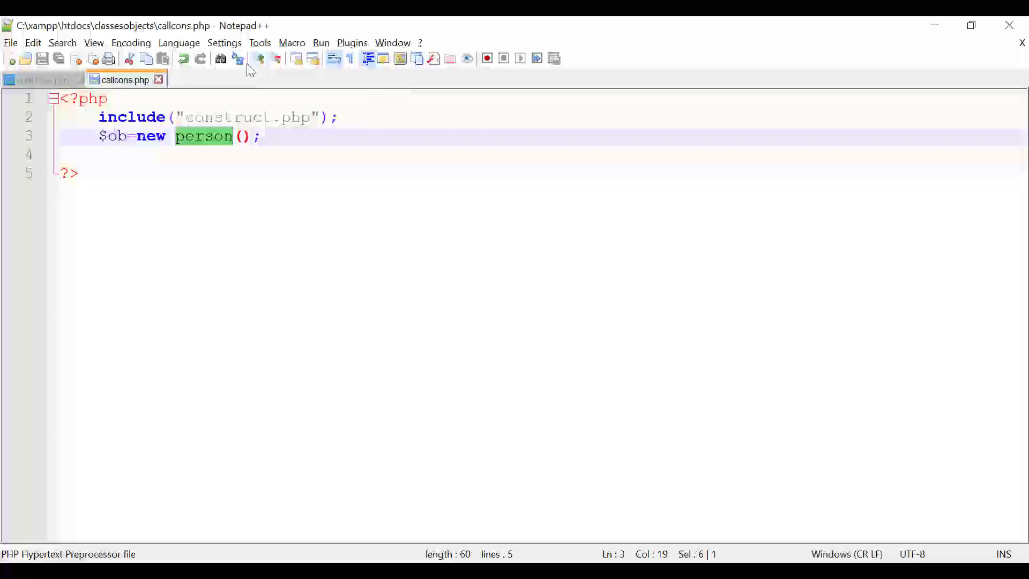
click(44, 80)
click(176, 172)
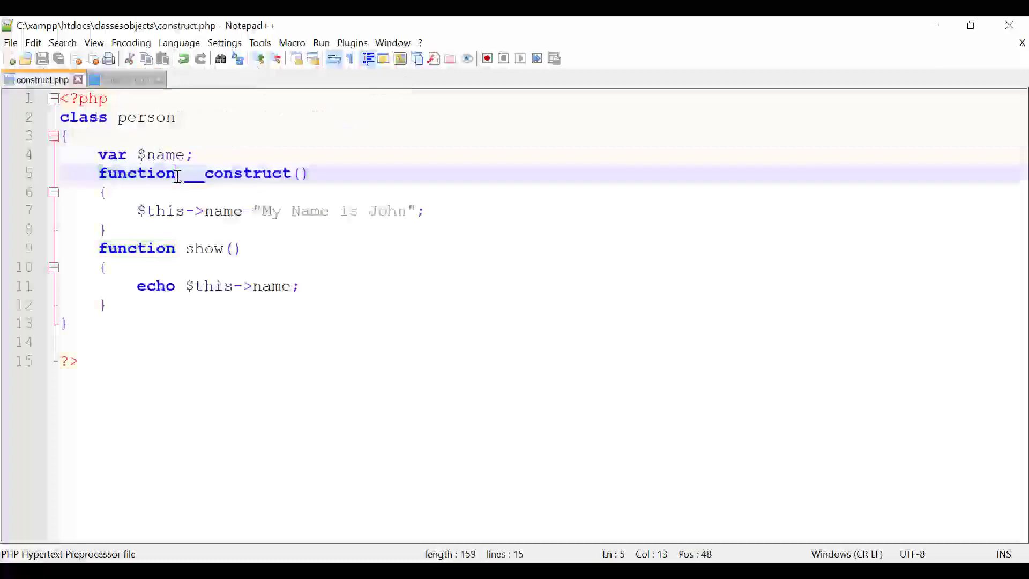
click(111, 84)
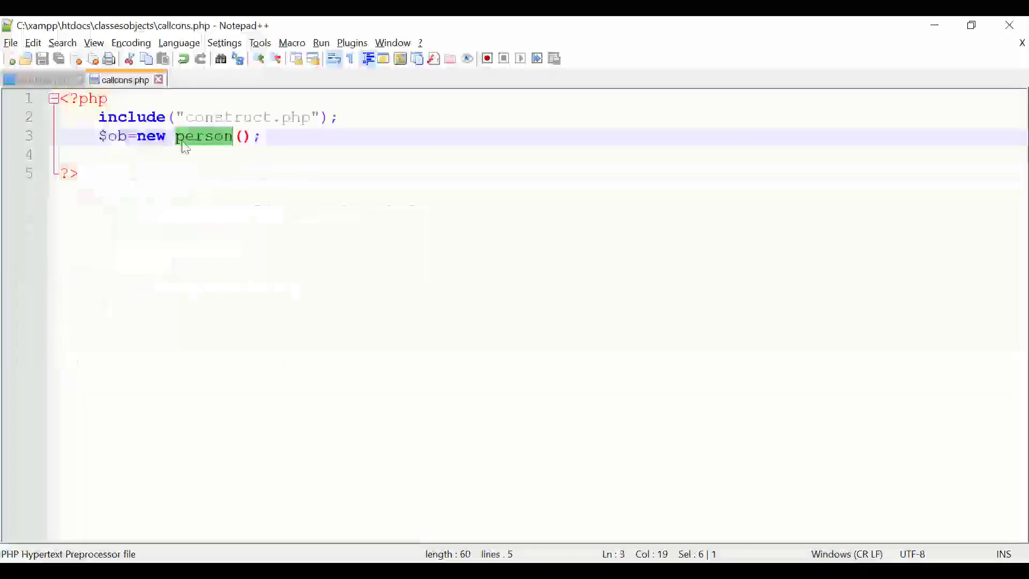
click(120, 138)
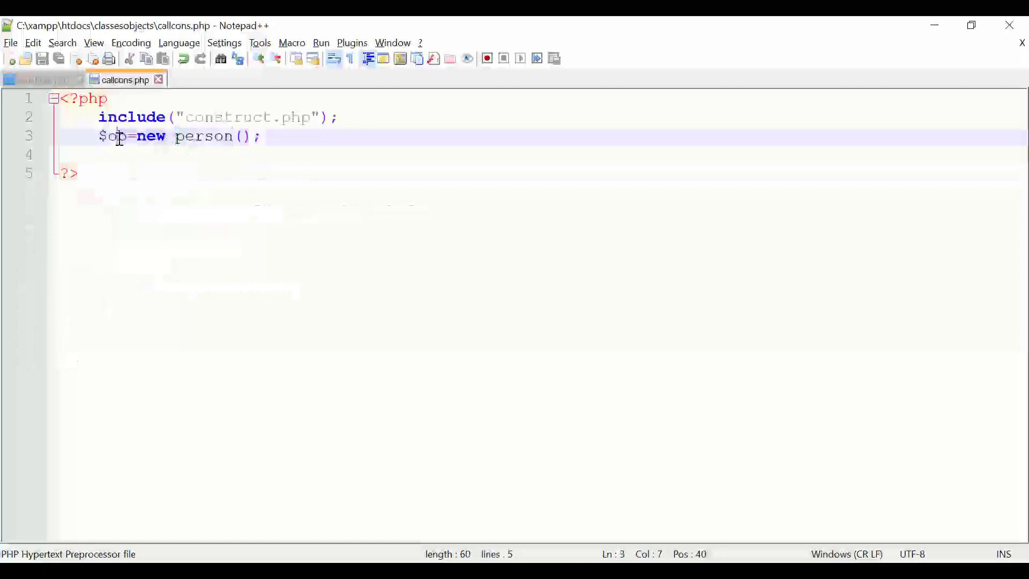
click(56, 80)
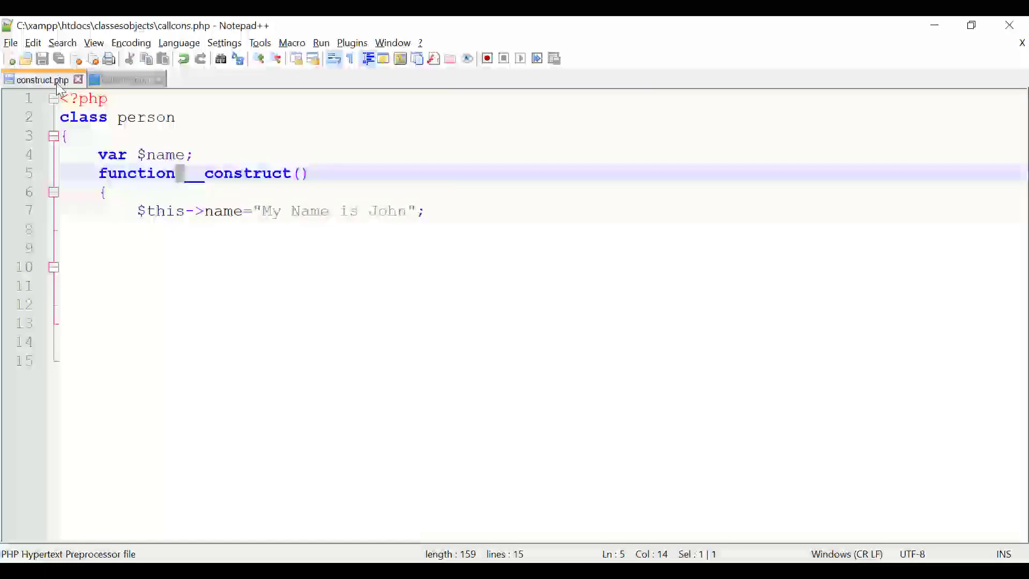
drag(98, 174, 138, 228)
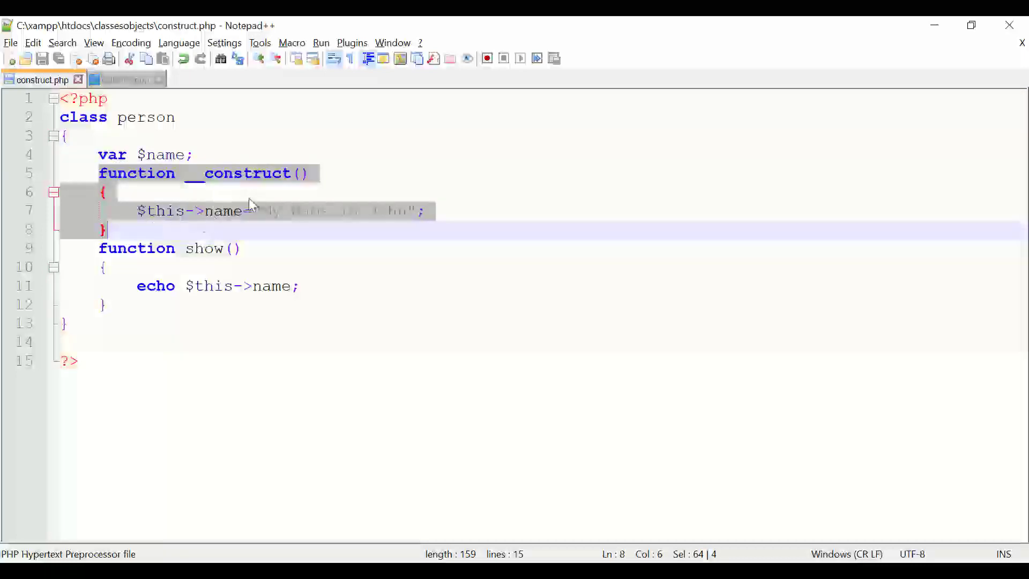
click(234, 223)
double_click(227, 212)
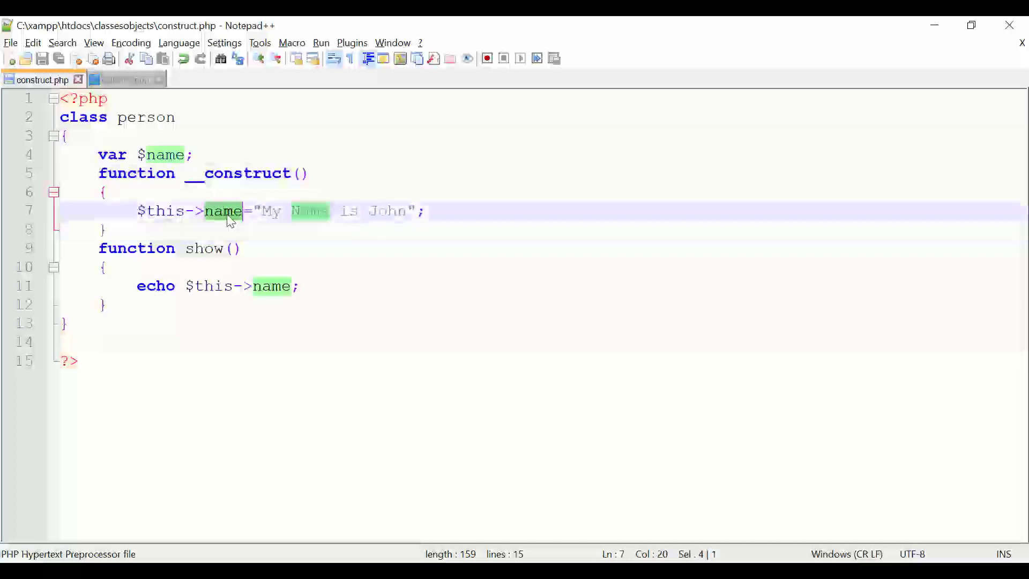
double_click(160, 153)
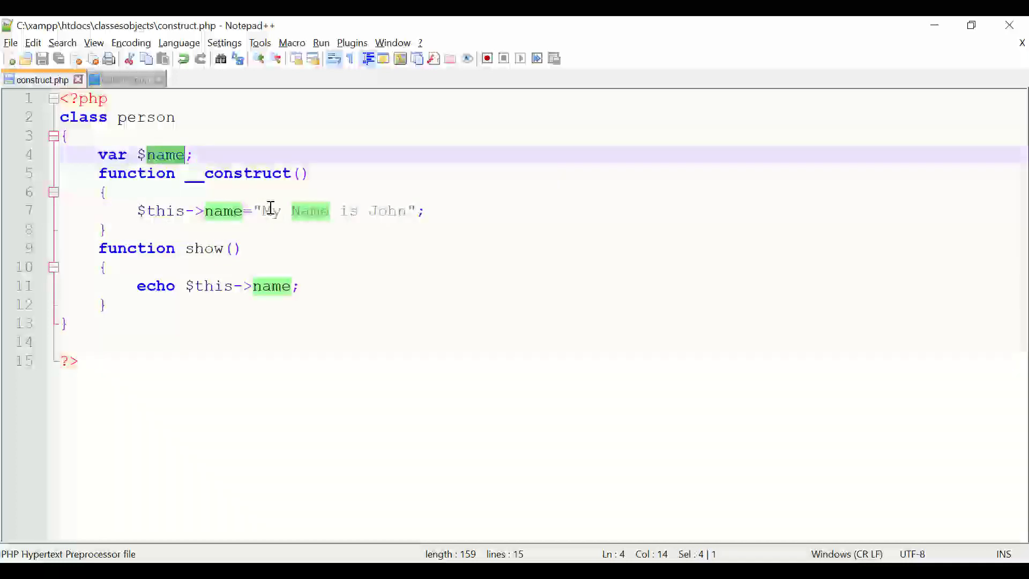
drag(263, 210, 412, 221)
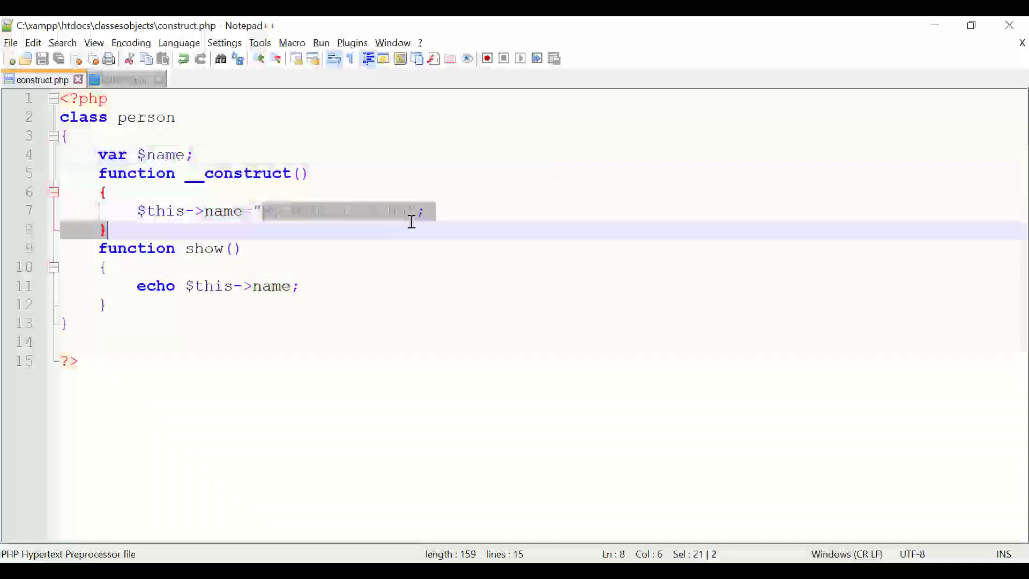
click(131, 79)
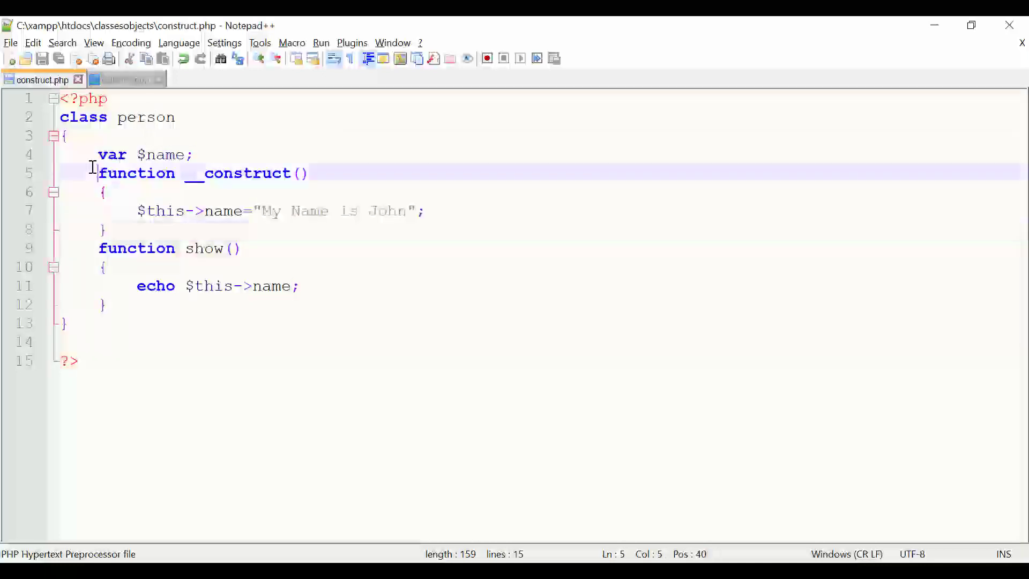
drag(97, 173, 137, 211)
click(117, 83)
drag(98, 135, 272, 135)
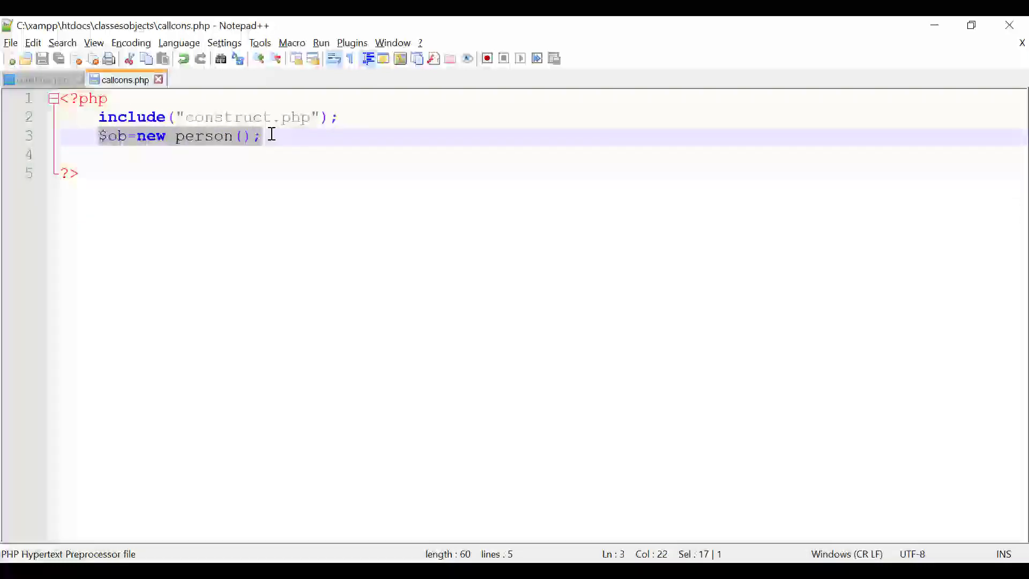
Add $ob->show(); below the object-creation line in callcons.php and save it
click(42, 77)
click(161, 229)
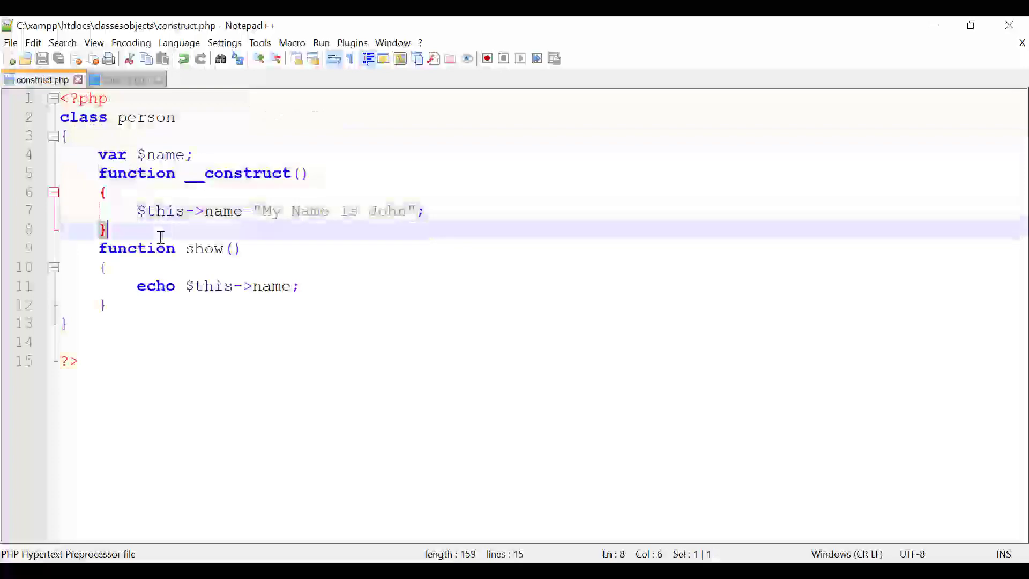
click(121, 80)
click(290, 135)
key(Return)
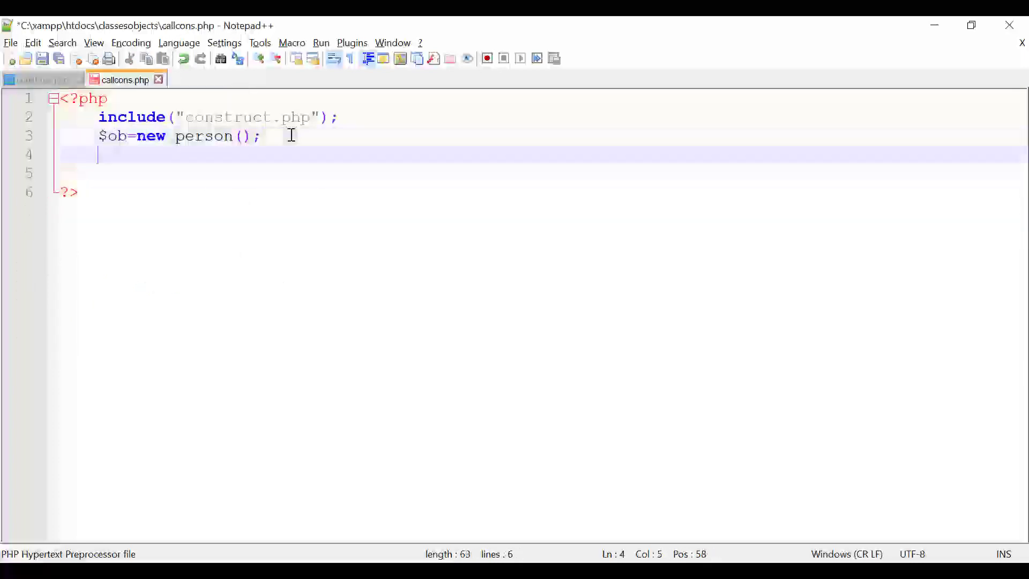
text($ob->show)
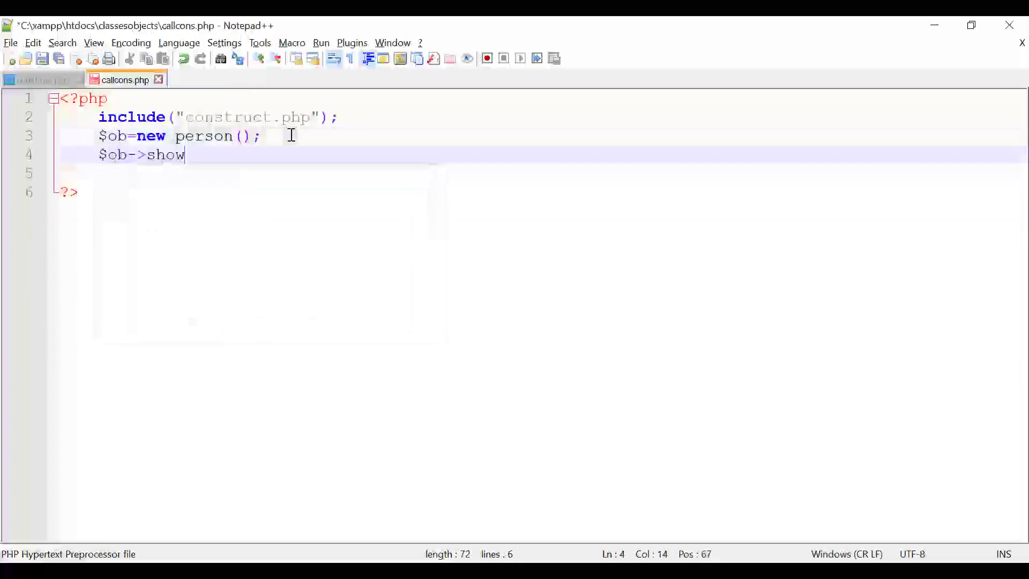
text(();)
key(ctrl+s)
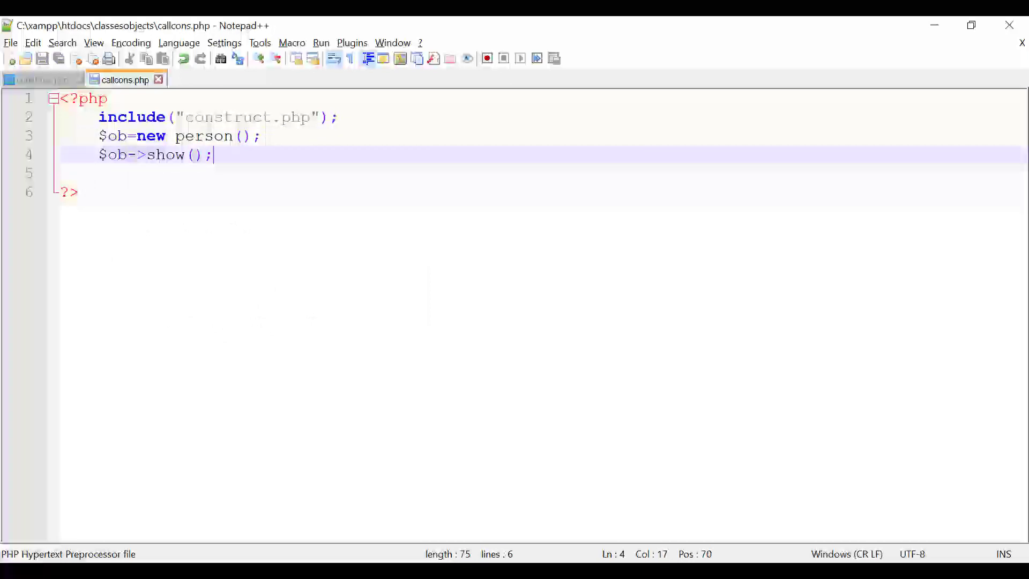
Run localhost classesobjects/callcons.php in Chrome, confirm 'My Name is John', then return to Notepad++
click(742, 571)
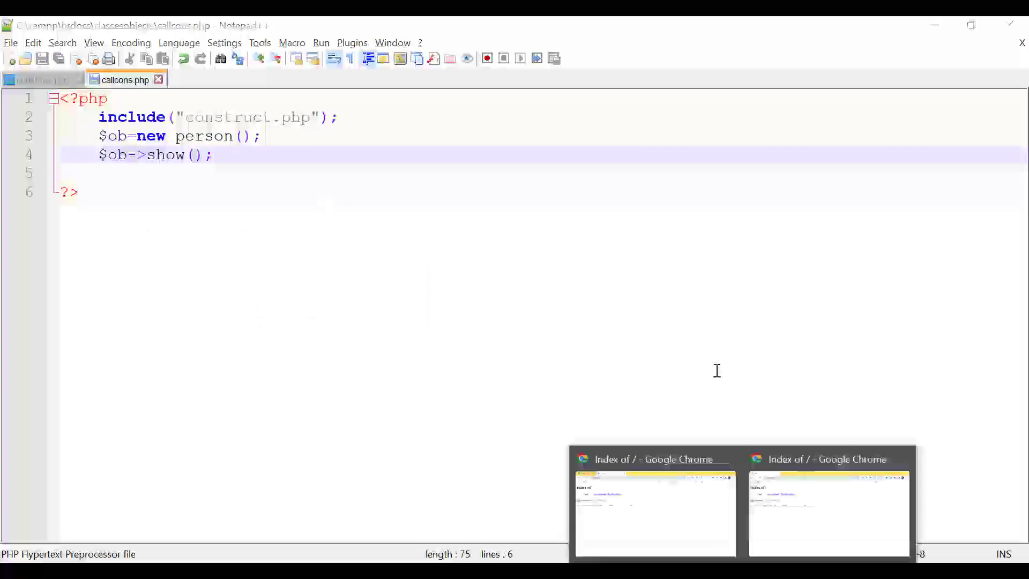
click(628, 504)
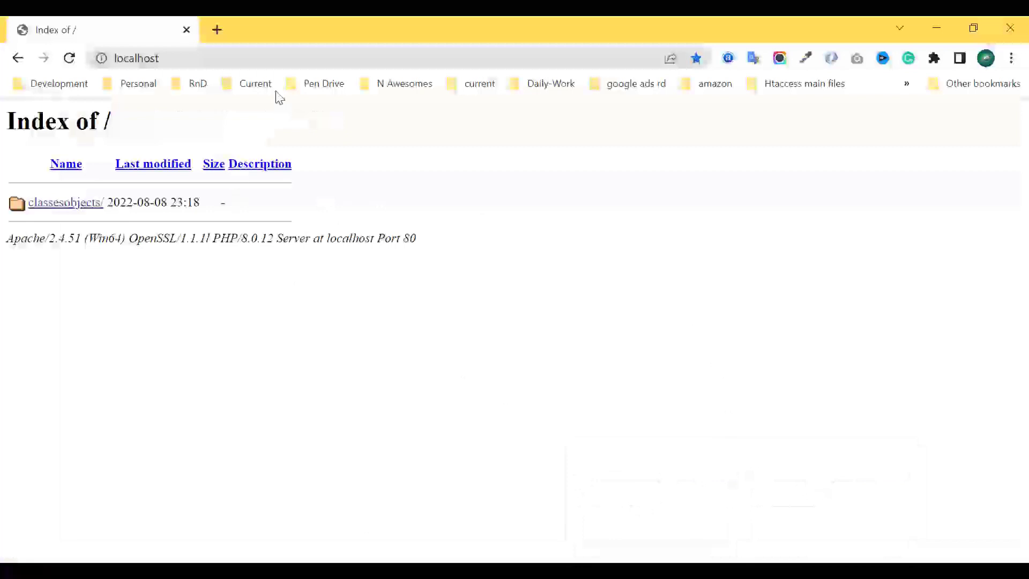
click(259, 59)
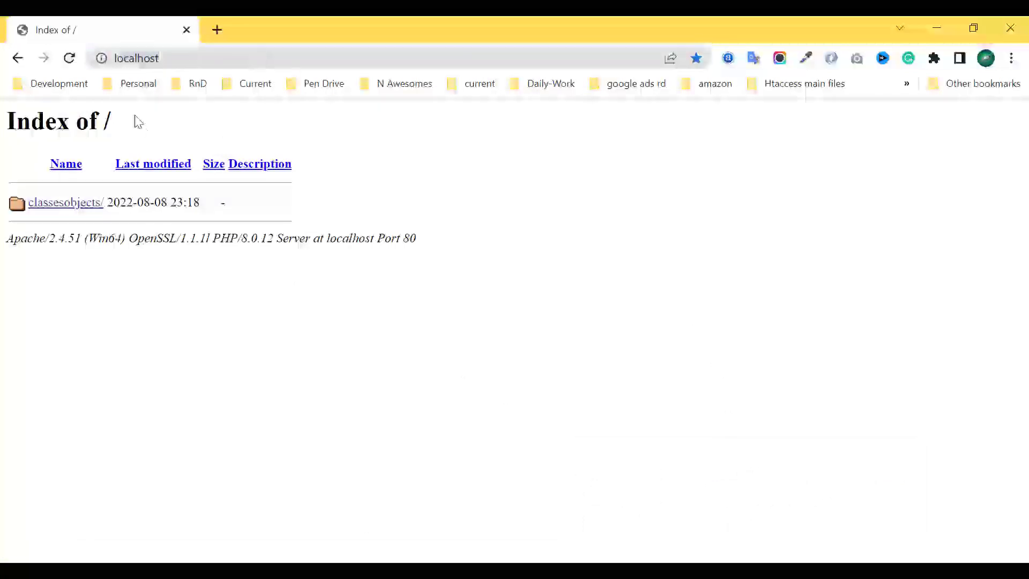
click(80, 203)
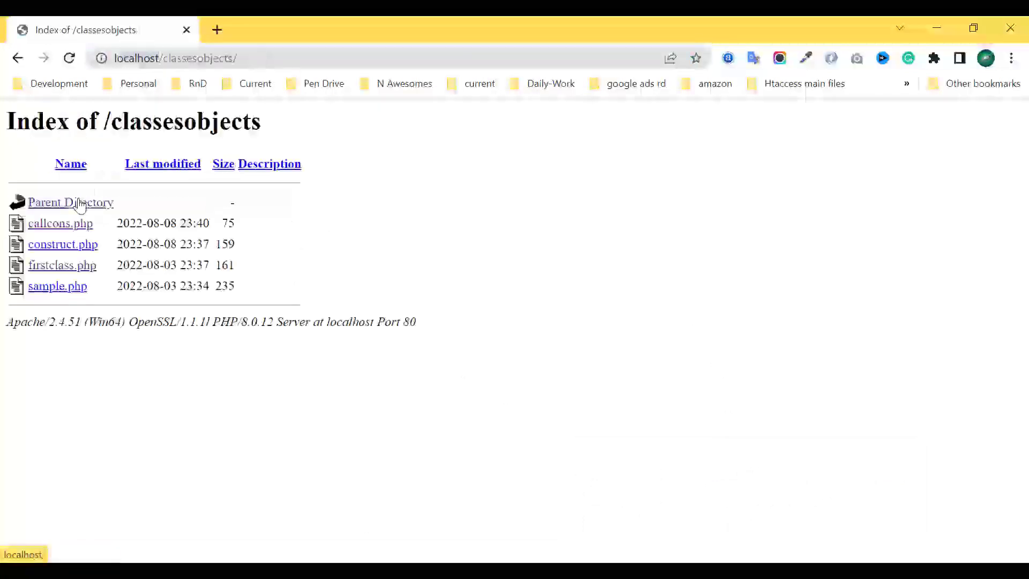
click(59, 227)
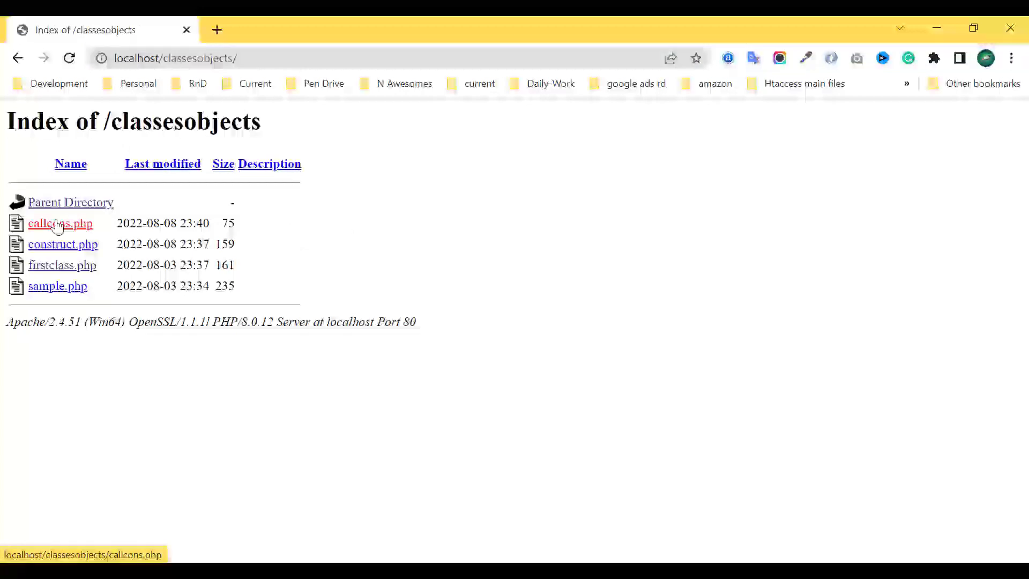
drag(5, 113, 203, 104)
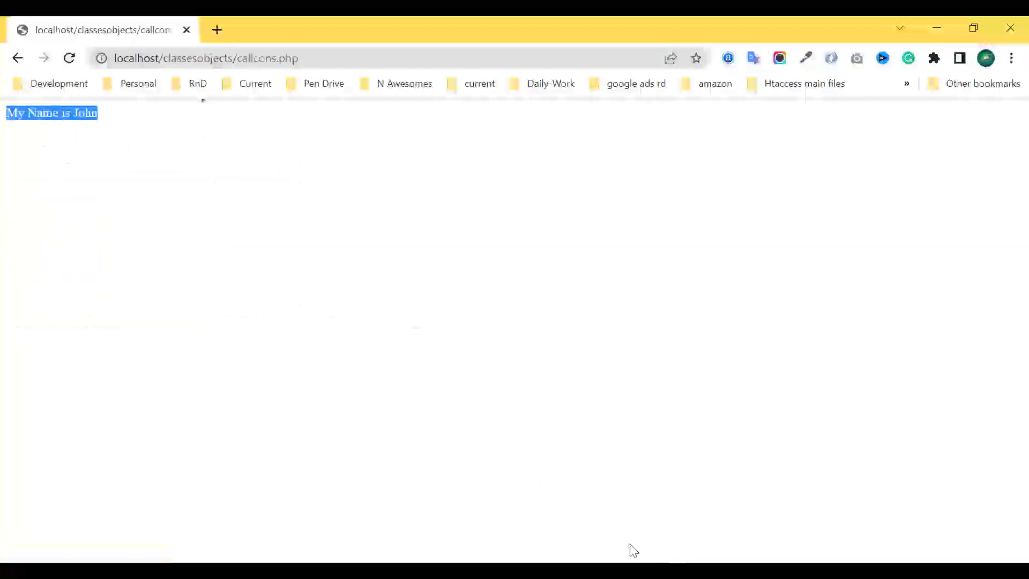
key(alt+Tab)
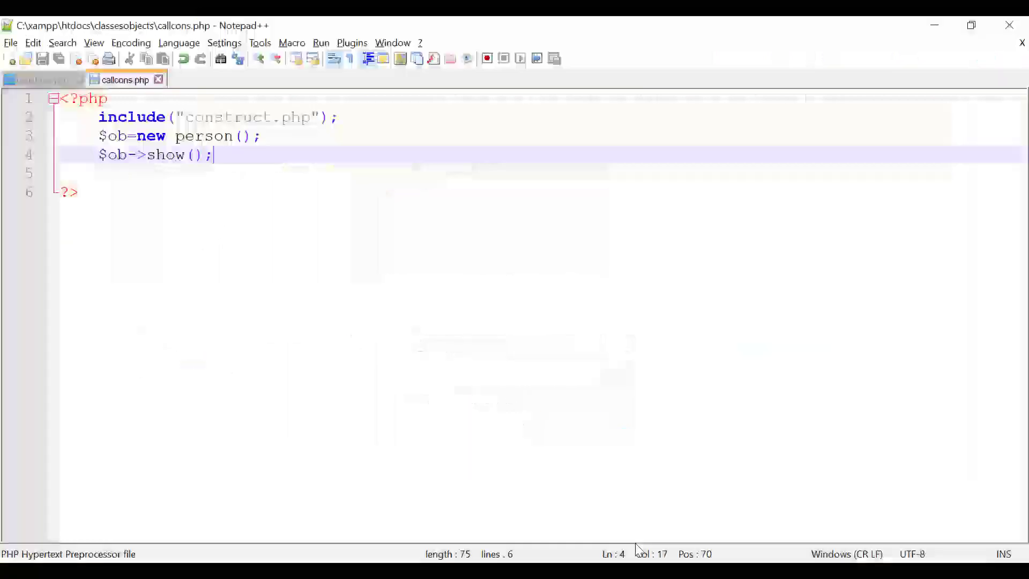
Review the constructor and show() in construct.php and the $ob=new person(); line in callcons.php
click(42, 80)
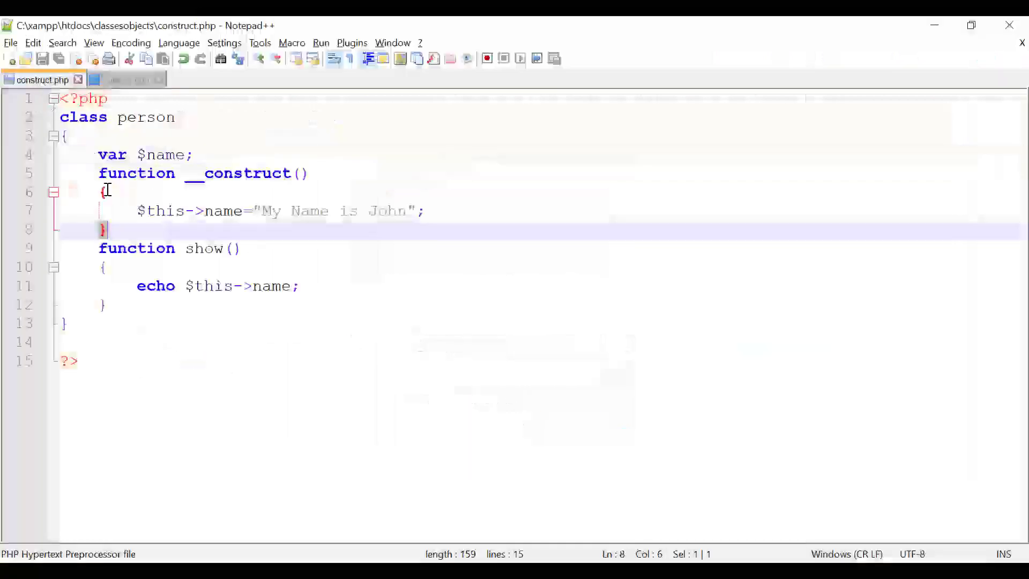
drag(96, 178, 124, 233)
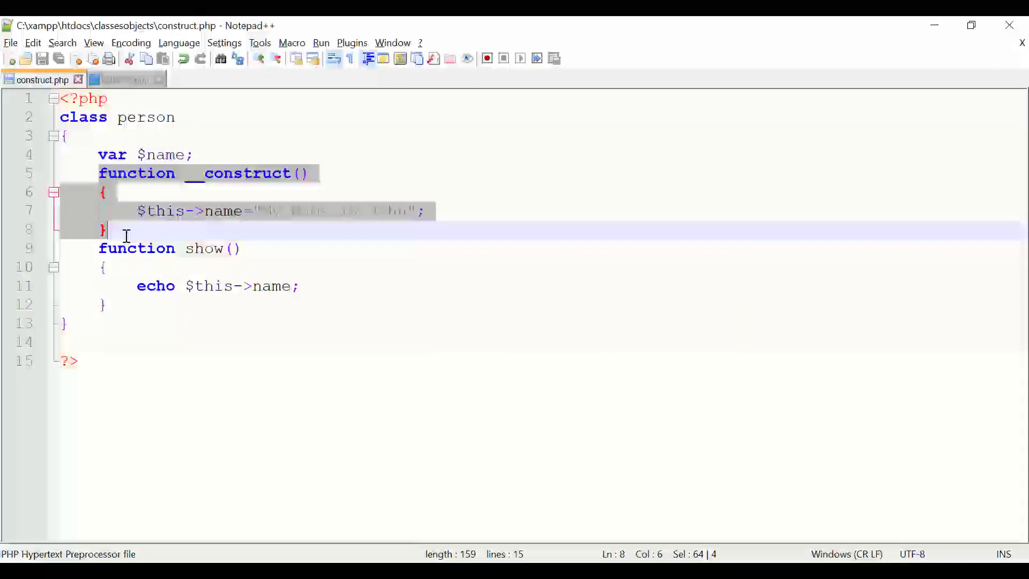
click(125, 81)
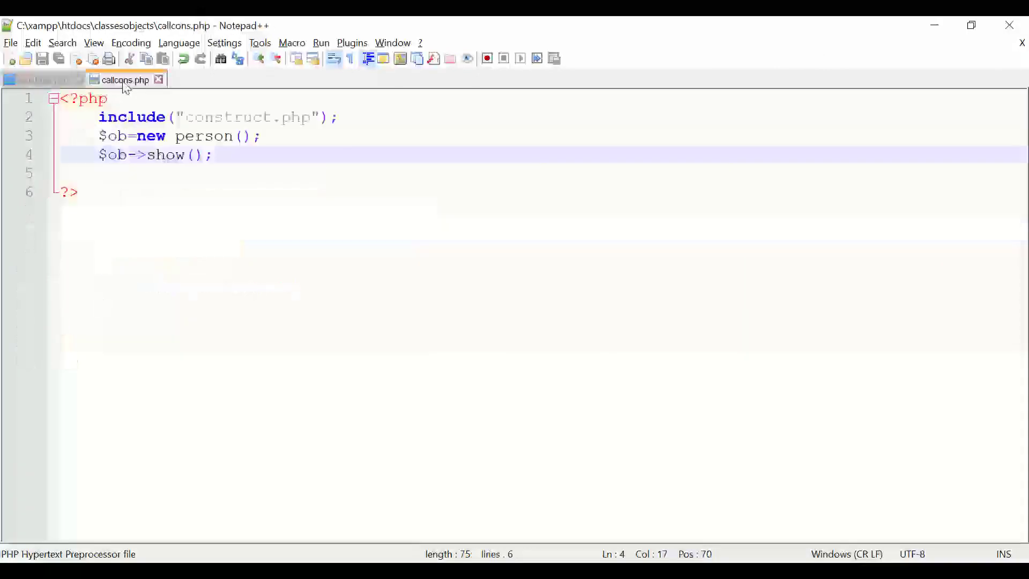
drag(99, 136, 270, 133)
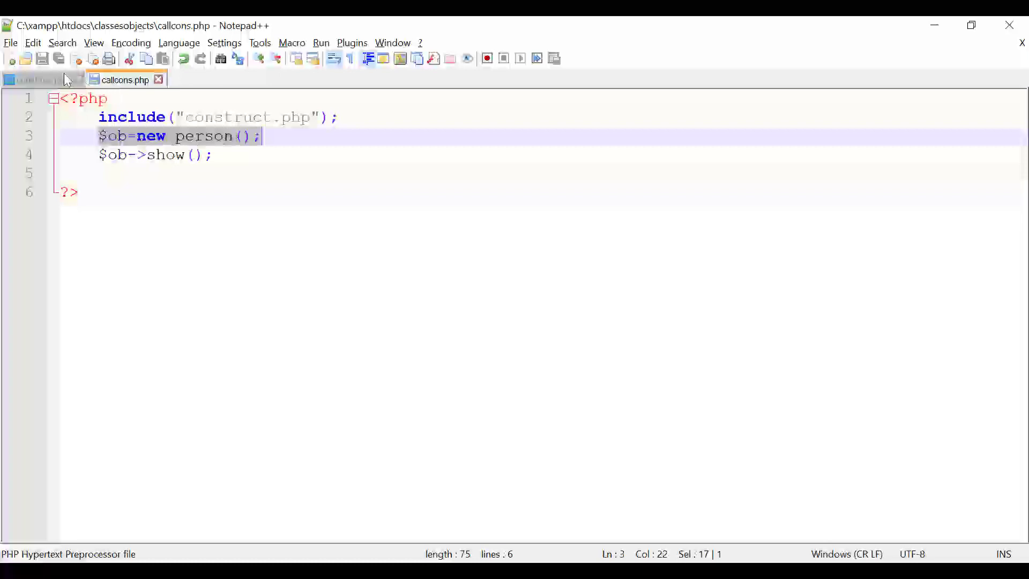
click(57, 79)
double_click(159, 248)
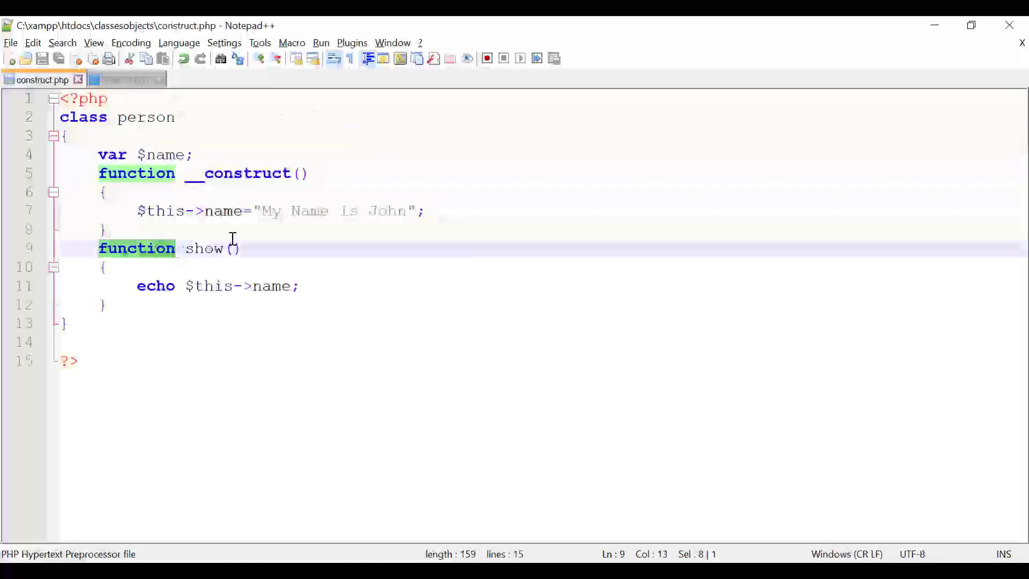
drag(149, 210, 409, 210)
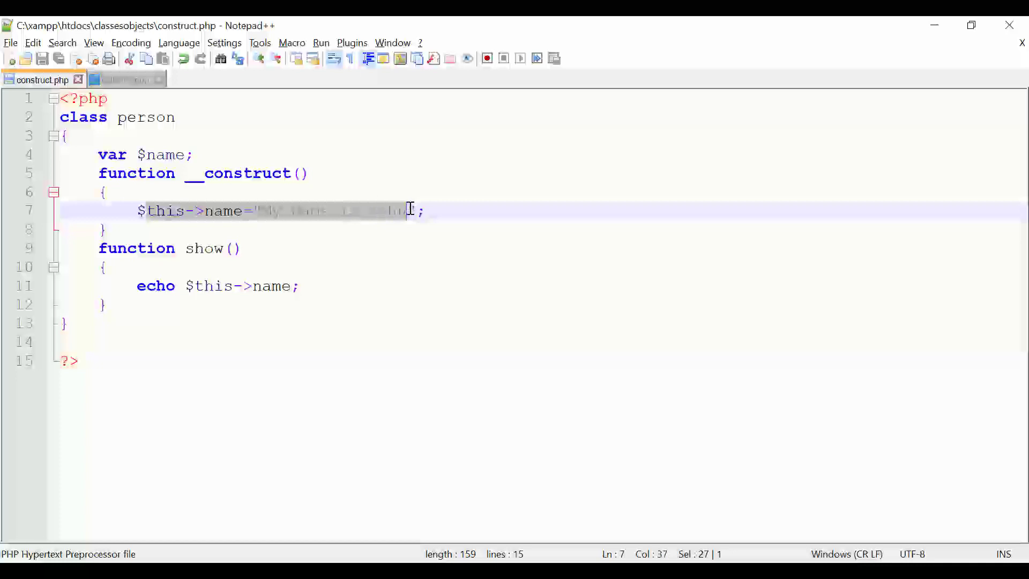
click(175, 306)
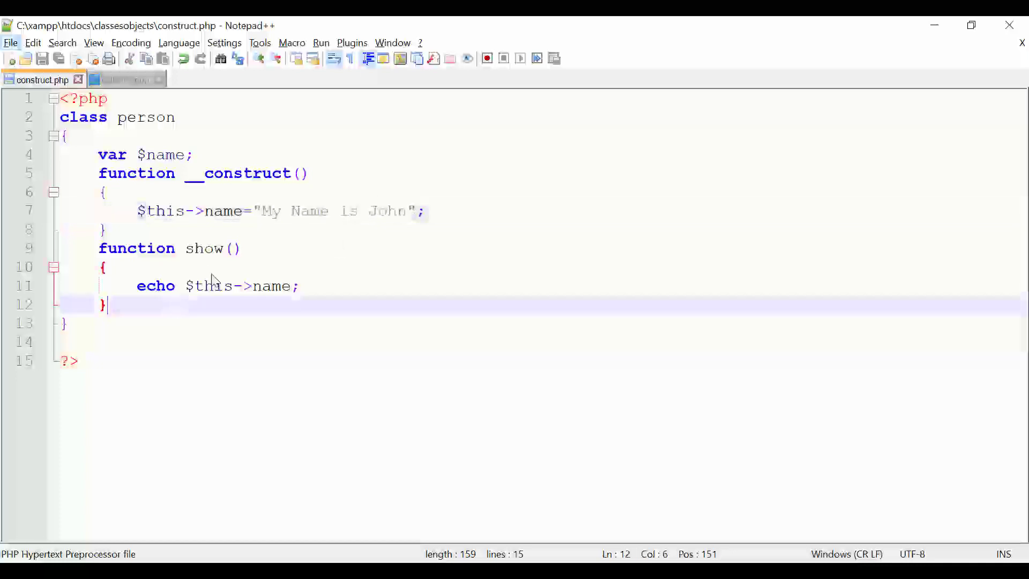